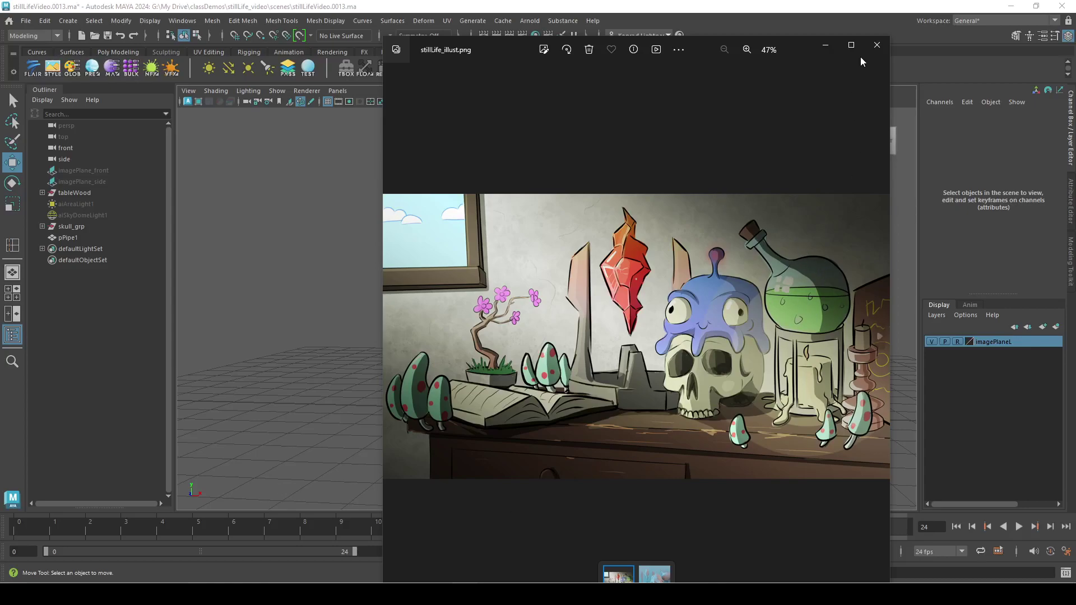
Return to Maya, create a polygon sphere and raise it above the table to about 5.841 in Y
click(893, 65)
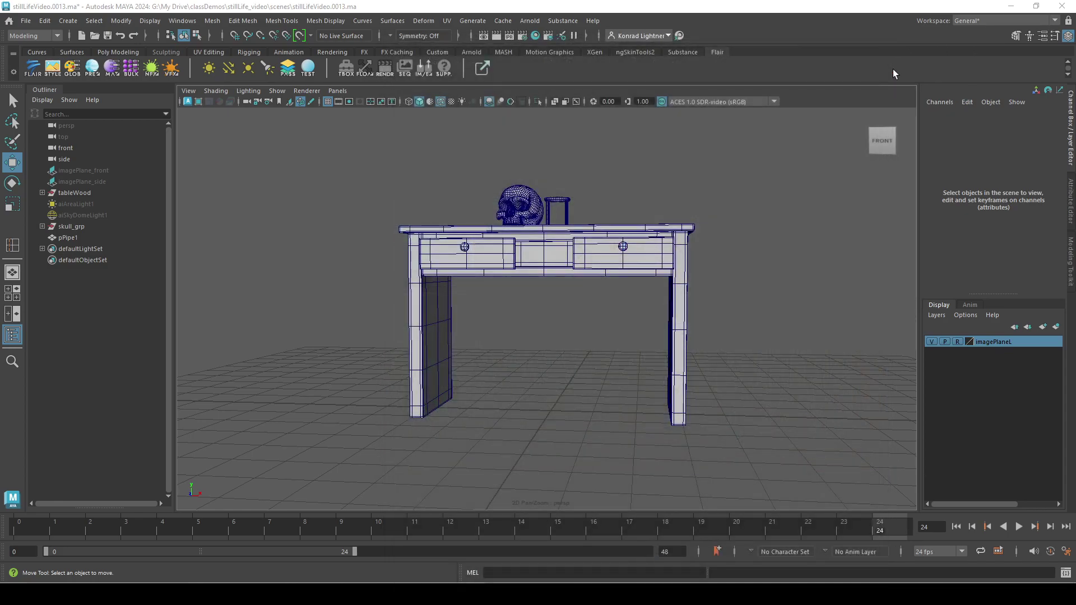
alt+right_drag(466, 229, 554, 172)
alt+middle_drag(555, 172, 553, 374)
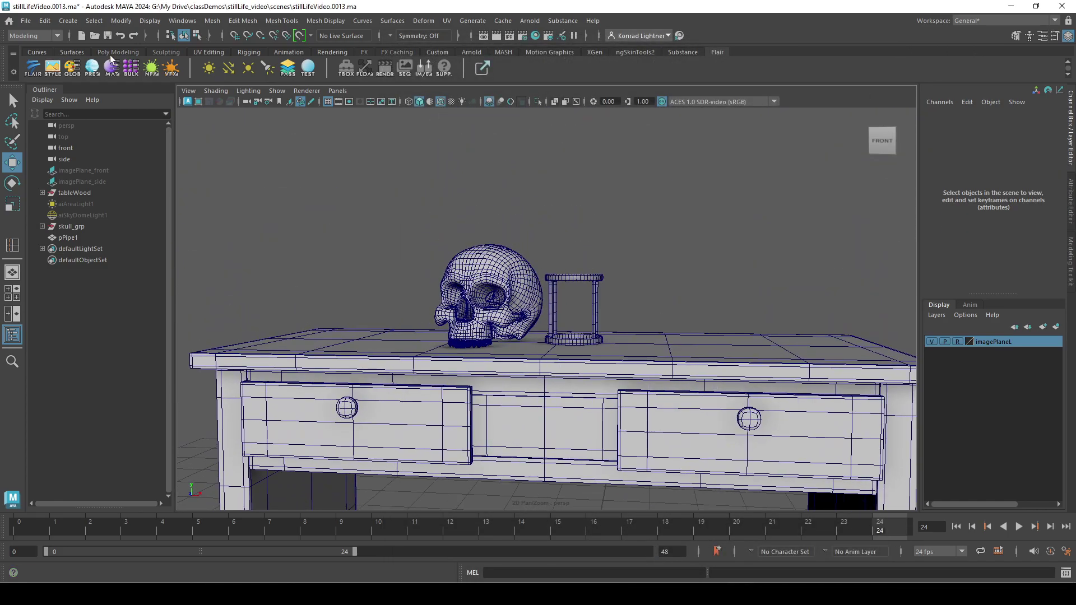
click(68, 21)
mouse_move(133, 62)
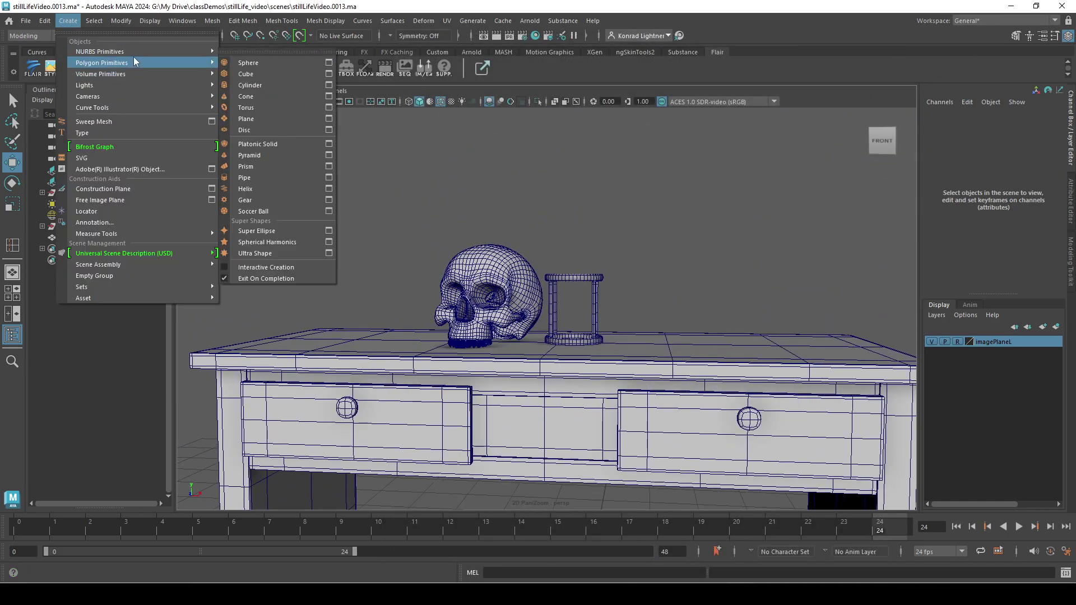
click(295, 67)
alt+right_drag(657, 315, 404, 318)
drag(543, 313, 552, 89)
Scale the sphere down uniformly to about 0.474 in the front view
click(338, 91)
mouse_move(415, 125)
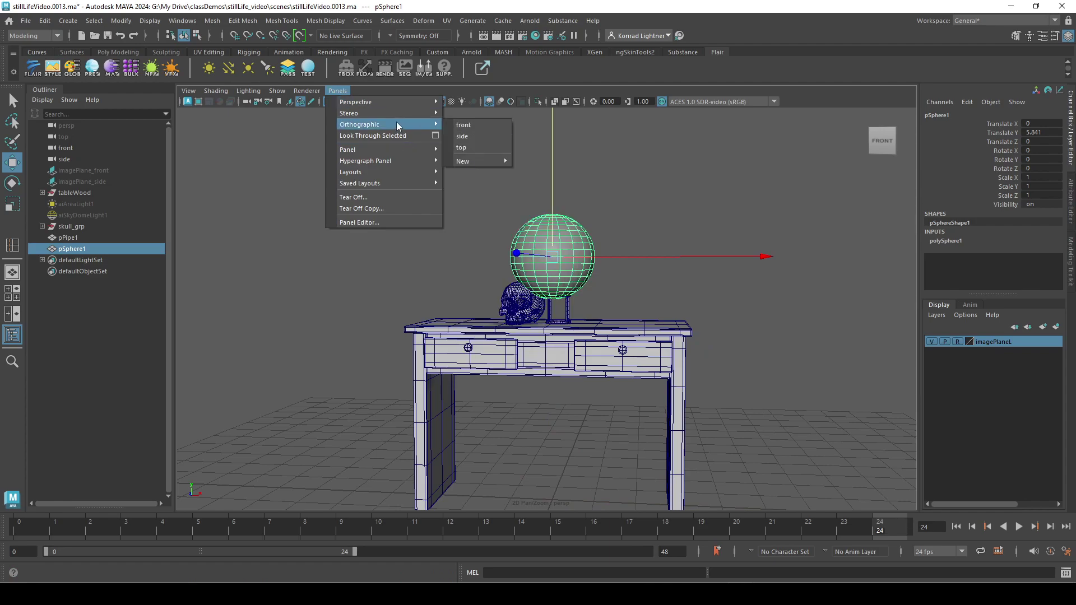
click(482, 123)
scroll(492, 390, up, 3)
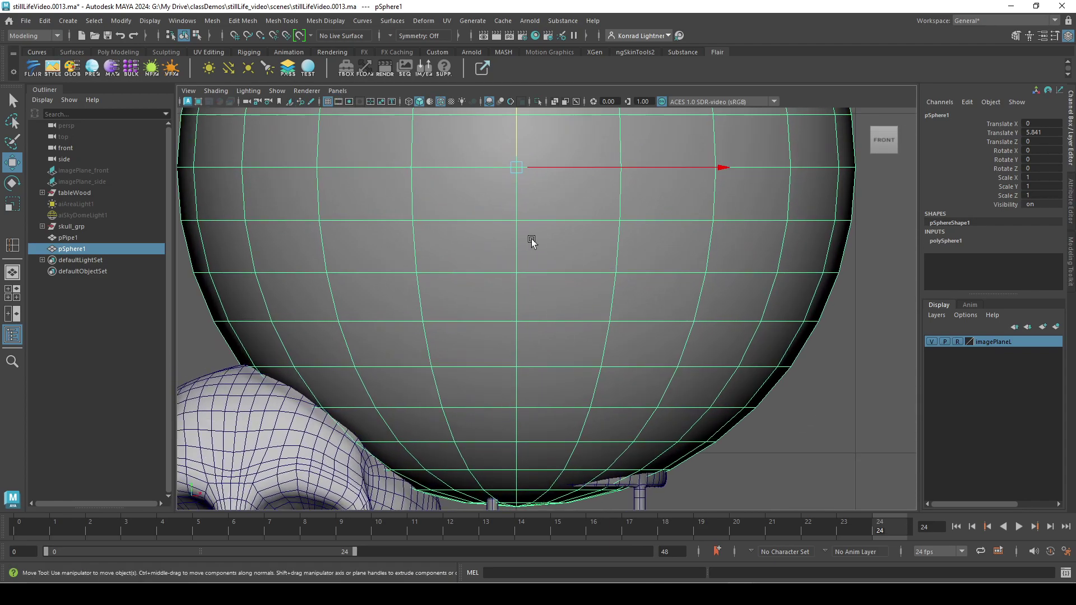
key(r)
scroll(596, 335, down, 10)
scroll(596, 335, down, 4)
drag(542, 287, 504, 287)
scroll(527, 252, up, 8)
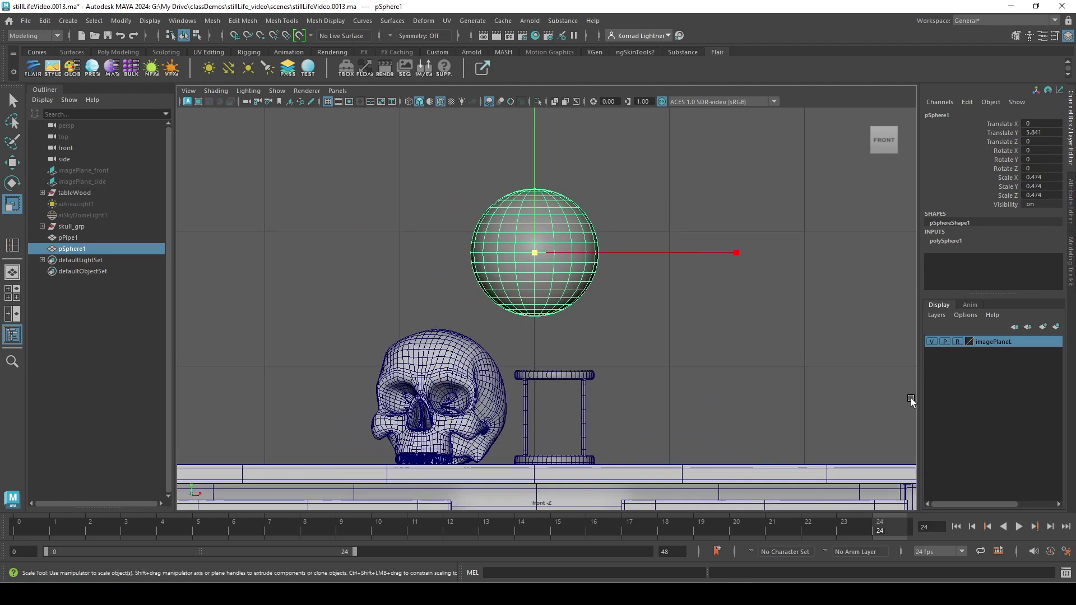
Move the sphere onto the top ring of the stand, at about X 0.146 and Y 5.348
key(w)
drag(525, 141, 557, 238)
scroll(488, 313, up, 5)
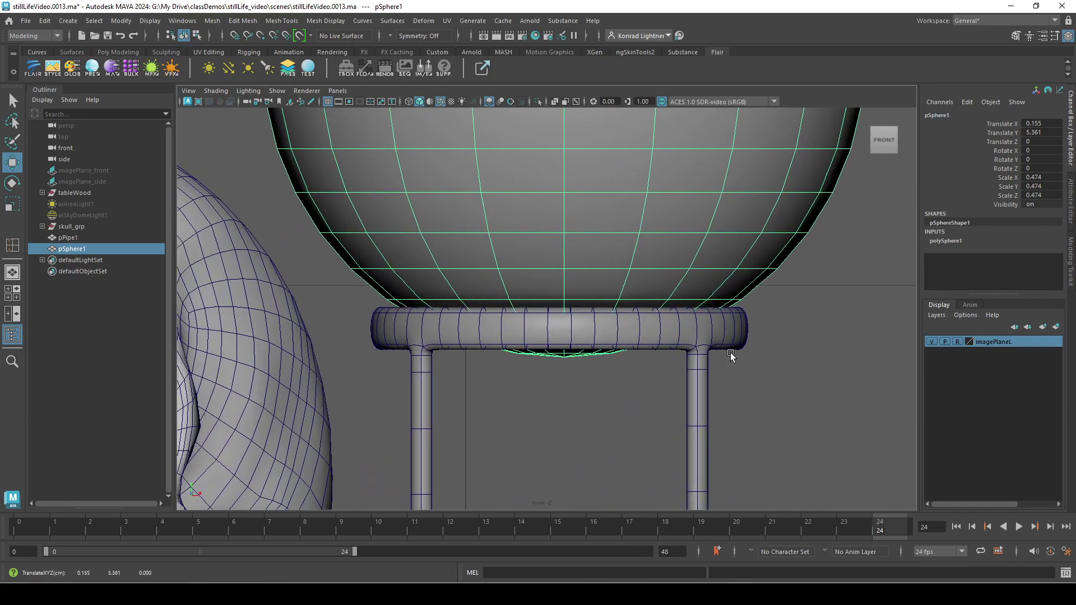
mouse_move(732, 355)
middle_down()
mouse_move(721, 355)
mouse_move(725, 365)
middle_up()
alt+right_drag(725, 364, 692, 403)
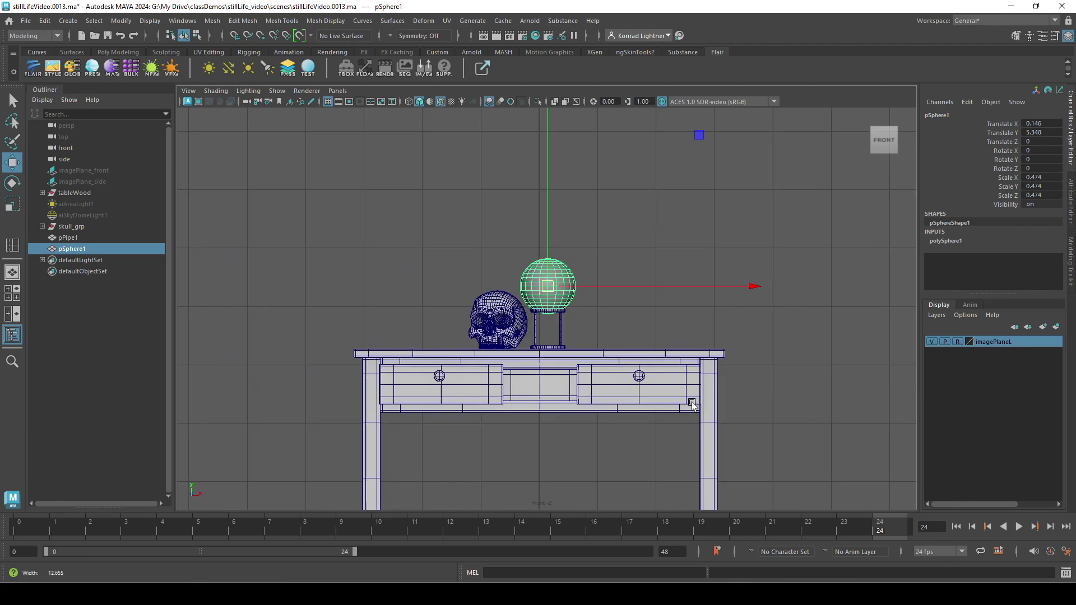
alt+middle_drag(691, 404, 694, 422)
alt+right_drag(694, 421, 853, 488)
scroll(854, 488, up, 1)
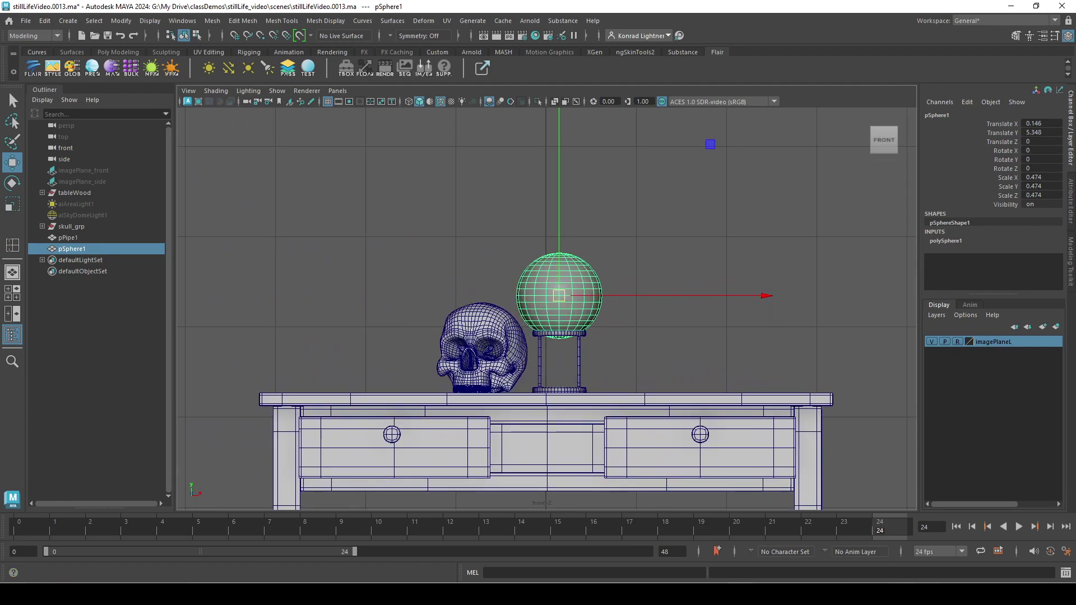
Switch to the stillLife_illust.png reference and place it beside the model to compare the flask's size, then return to Maya
key(alt+Tab)
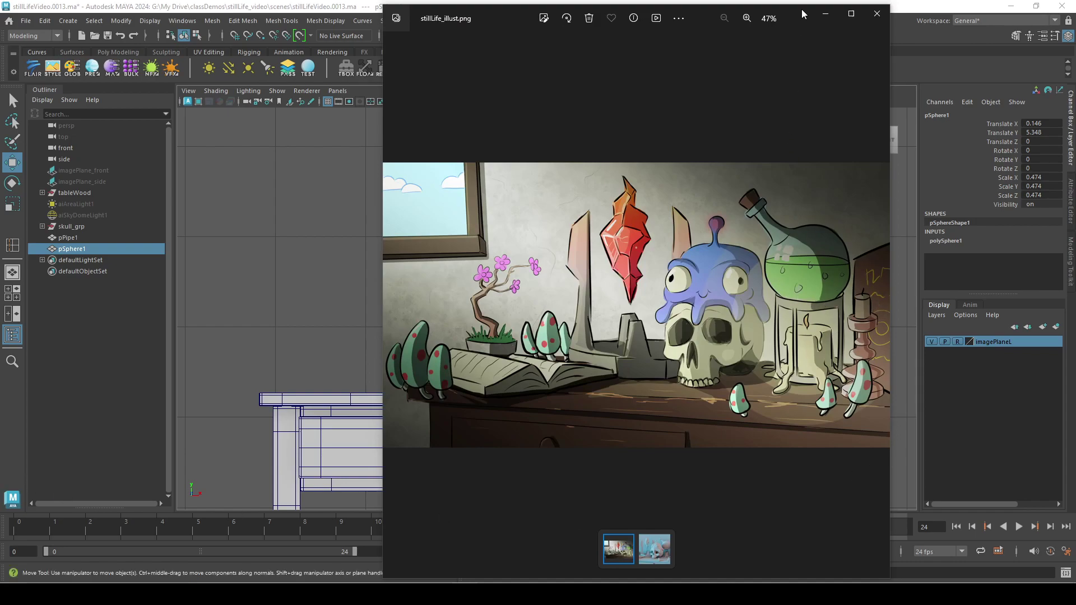
drag(801, 9, 335, 69)
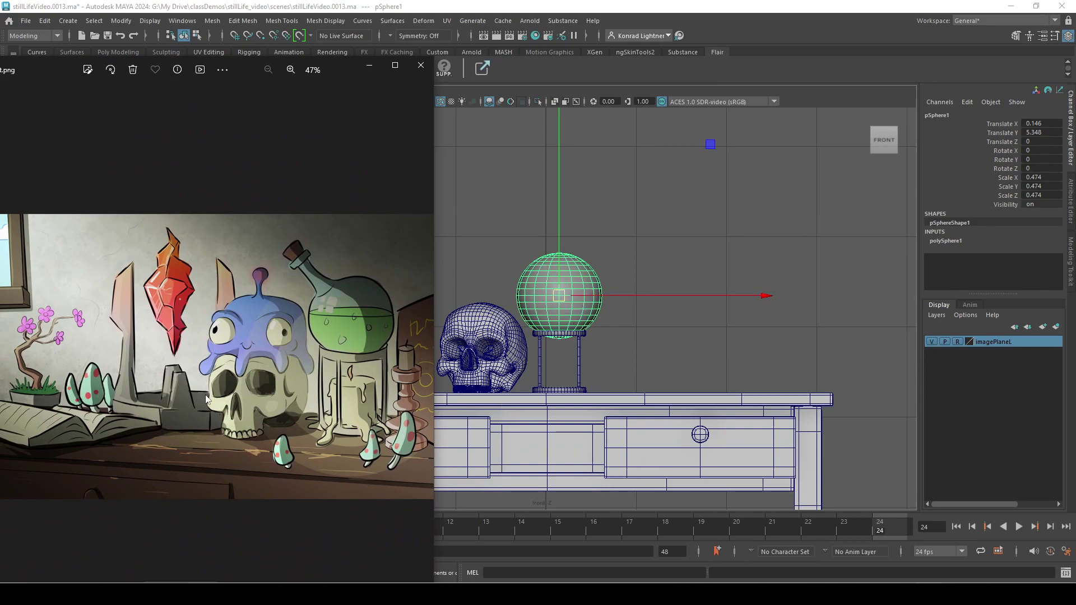
click(575, 303)
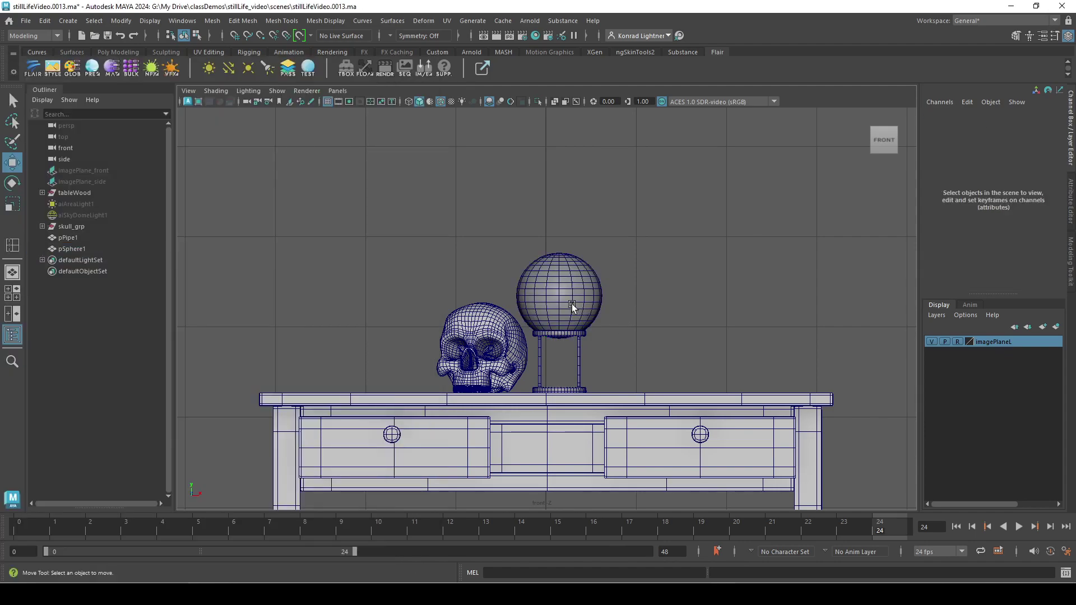
Scale the sphere down to about 0.402 and lower it into the stand's top ring at about Y 5.258
click(572, 304)
key(r)
drag(559, 294, 550, 292)
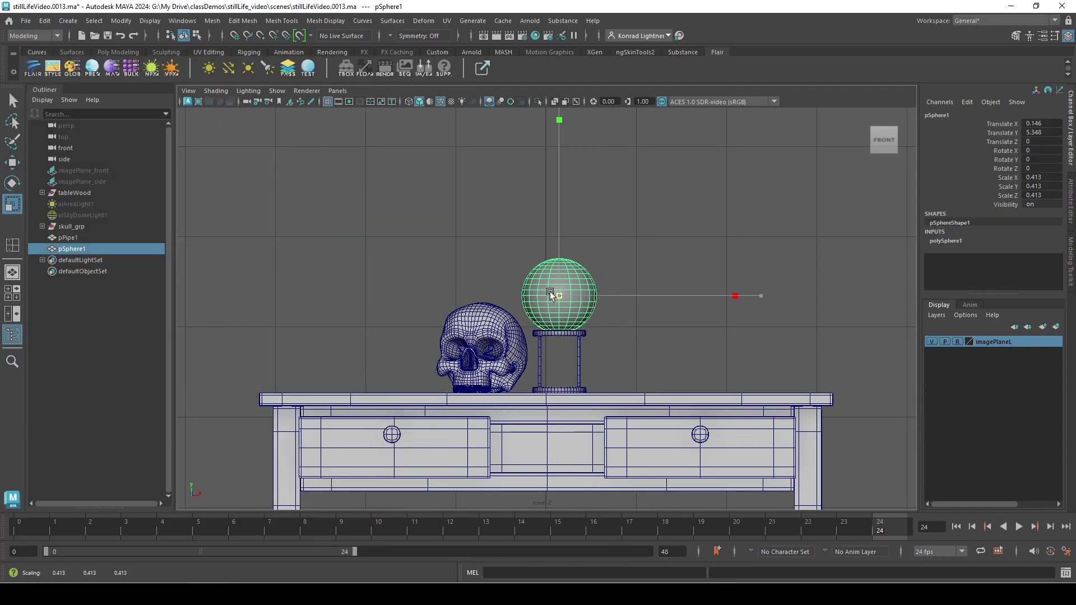
key(w)
drag(560, 134, 556, 141)
alt+right_drag(489, 259, 966, 413)
alt+middle_drag(715, 347, 688, 251)
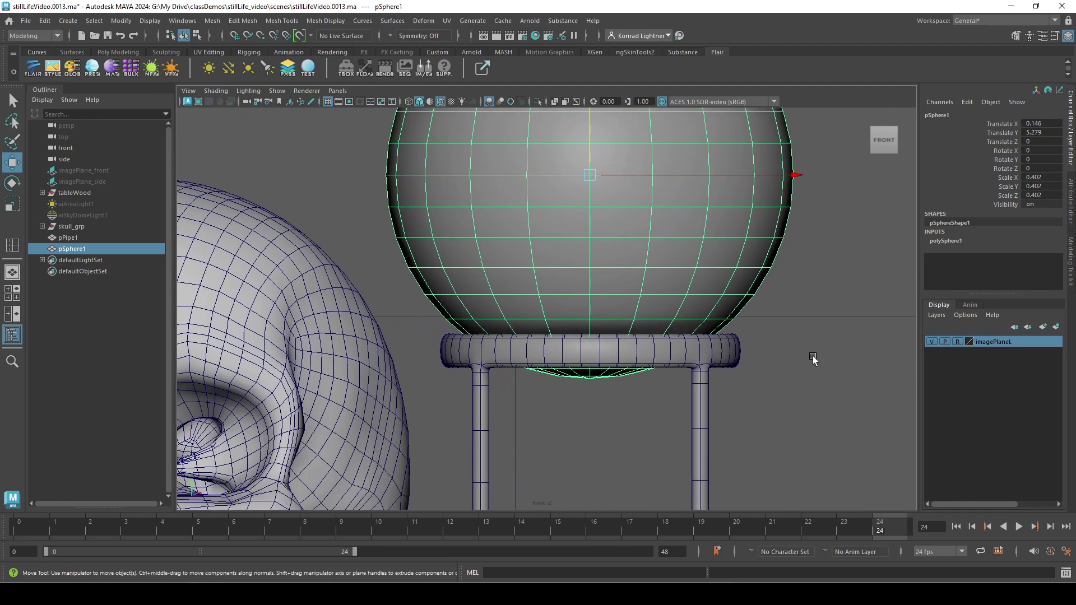
middle_drag(813, 355, 809, 367)
alt+right_drag(809, 366, 762, 331)
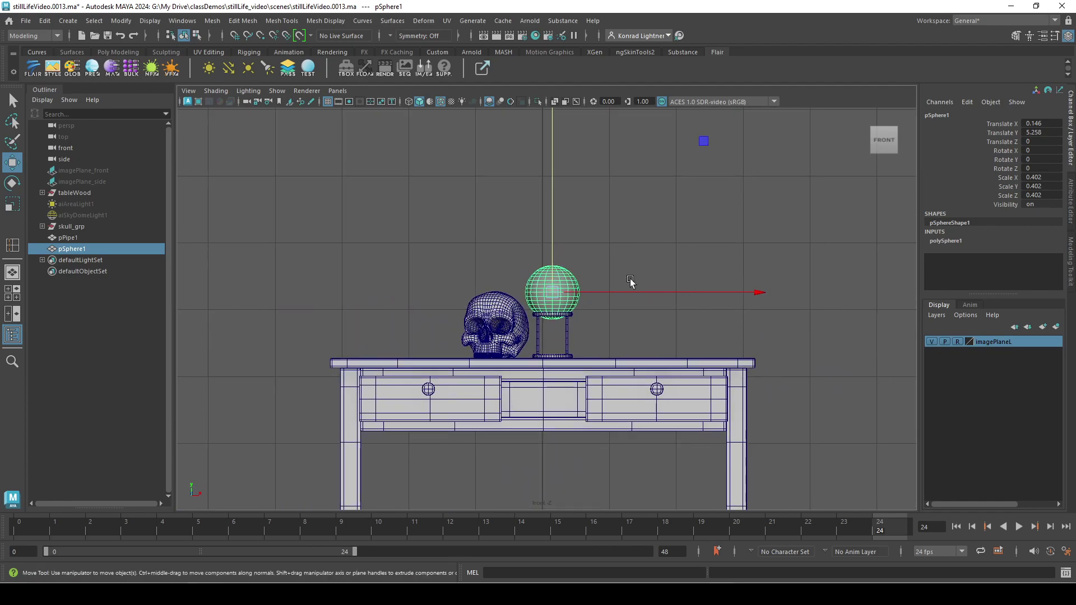
scroll(625, 263, up, 1)
Examine how the sphere sits in the stand's ring from the side view and close up in perspective
click(339, 91)
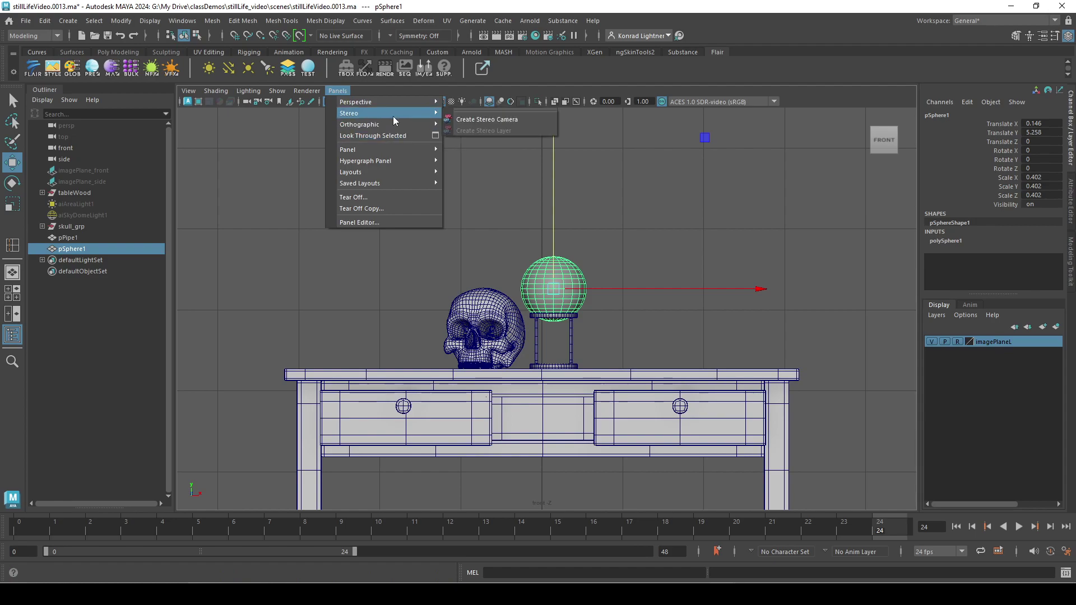
mouse_move(394, 123)
click(470, 136)
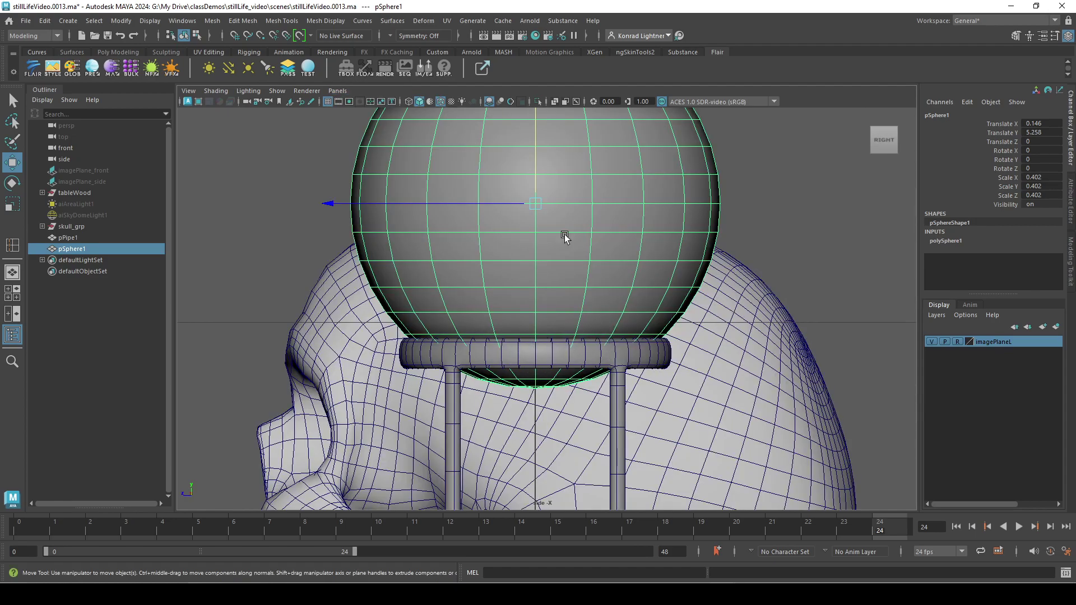
click(337, 91)
mouse_move(421, 101)
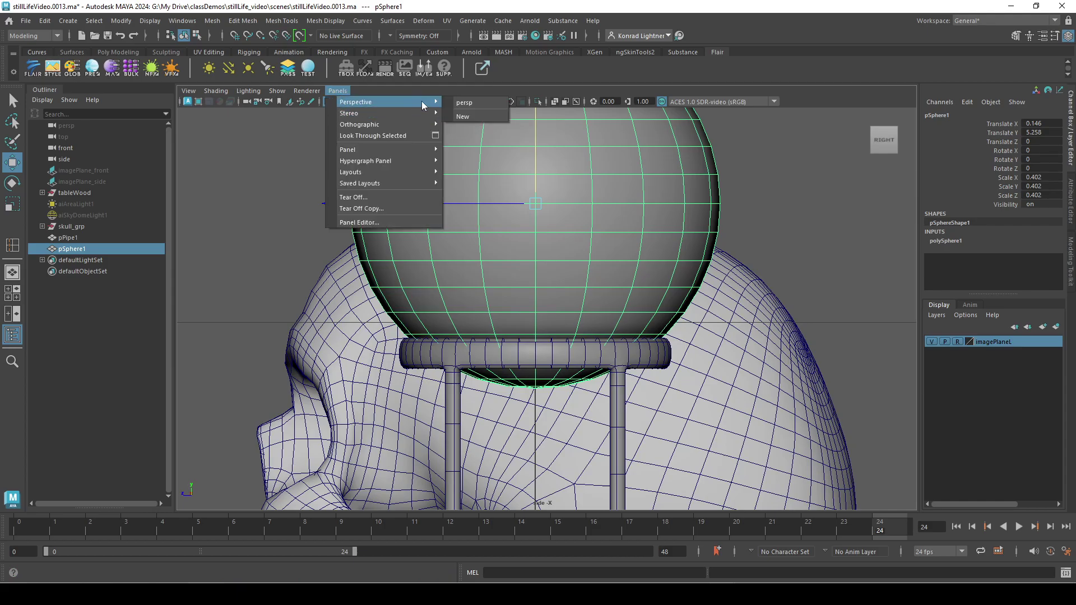
click(455, 105)
alt+right_drag(557, 375, 996, 417)
alt+drag(661, 313, 605, 336)
alt+right_drag(532, 314, 784, 325)
alt+middle_drag(707, 256, 531, 385)
alt+right_drag(480, 377, 715, 370)
alt+drag(678, 371, 731, 380)
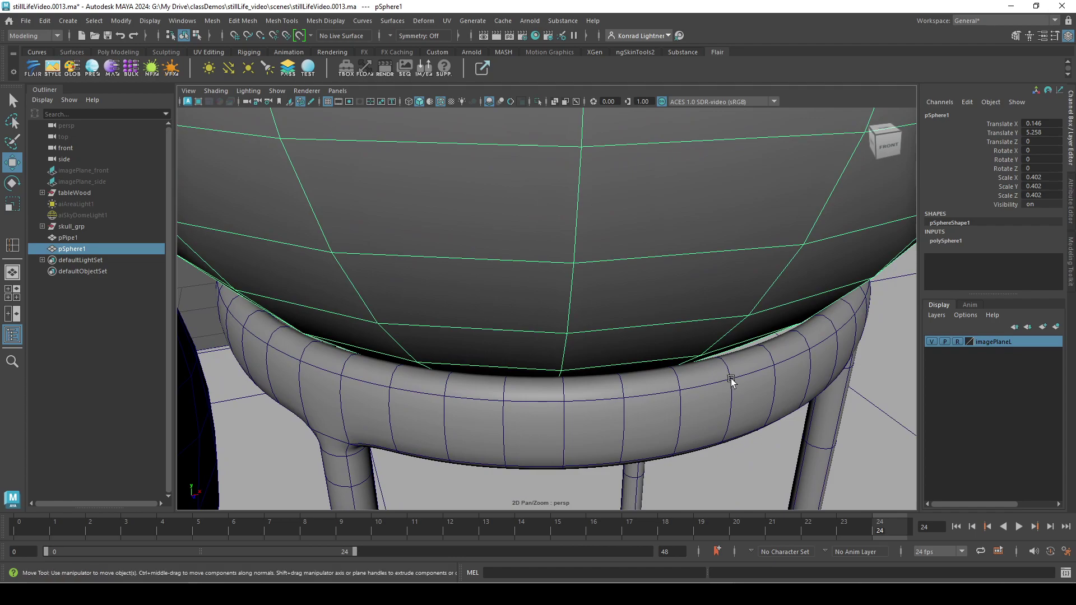
Turn on smooth mesh preview for the sphere and reduce the size of the move manipulator
key(3)
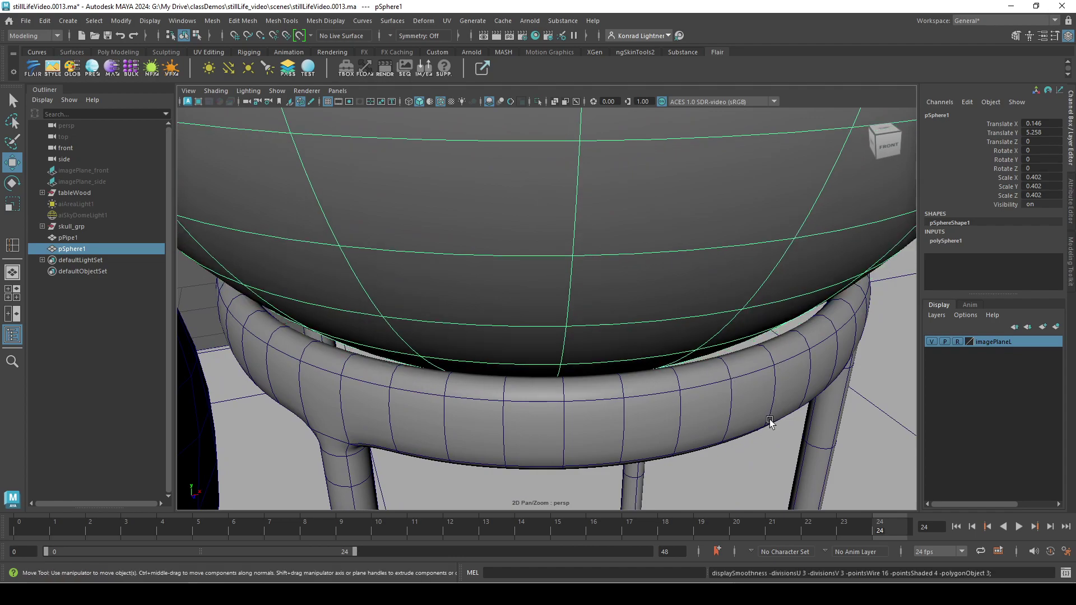
alt+drag(769, 421, 570, 298)
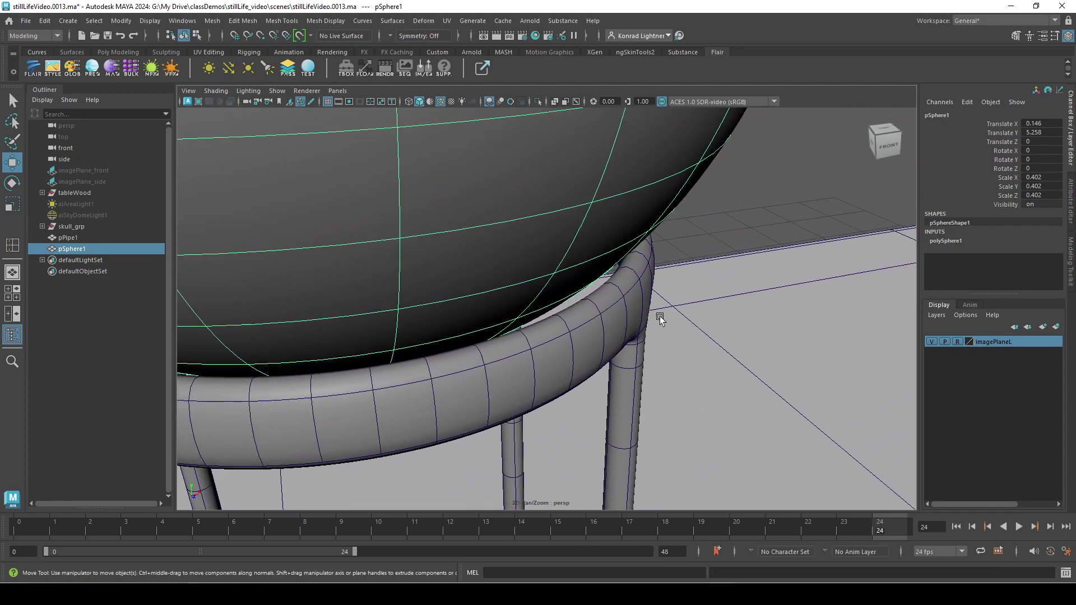
alt+right_drag(661, 319, 324, 309)
alt+middle_drag(514, 292, 512, 337)
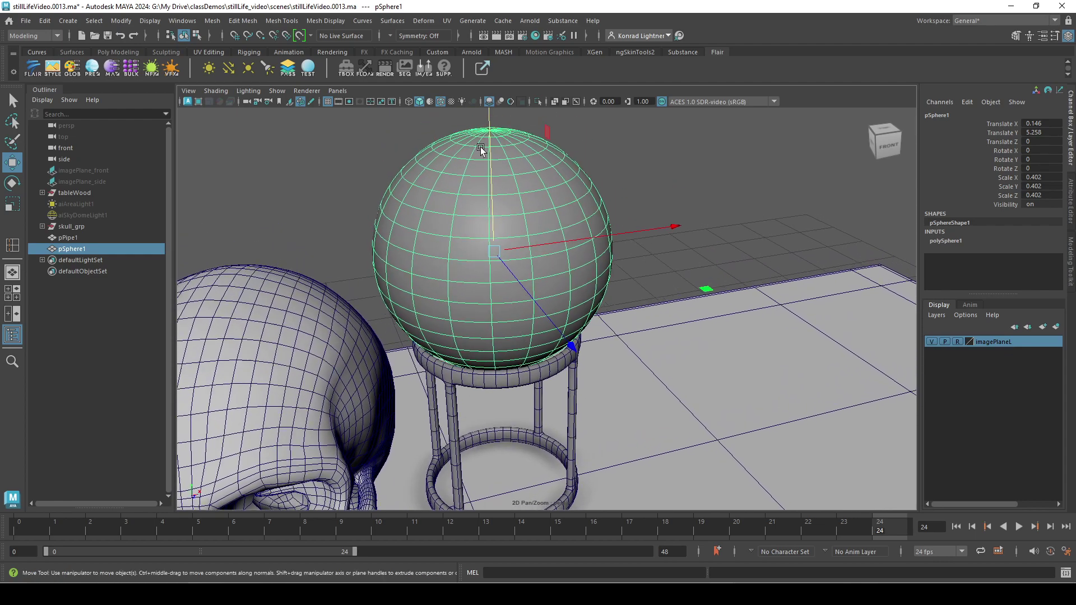
key(minus)
key(minus)
key(minus)
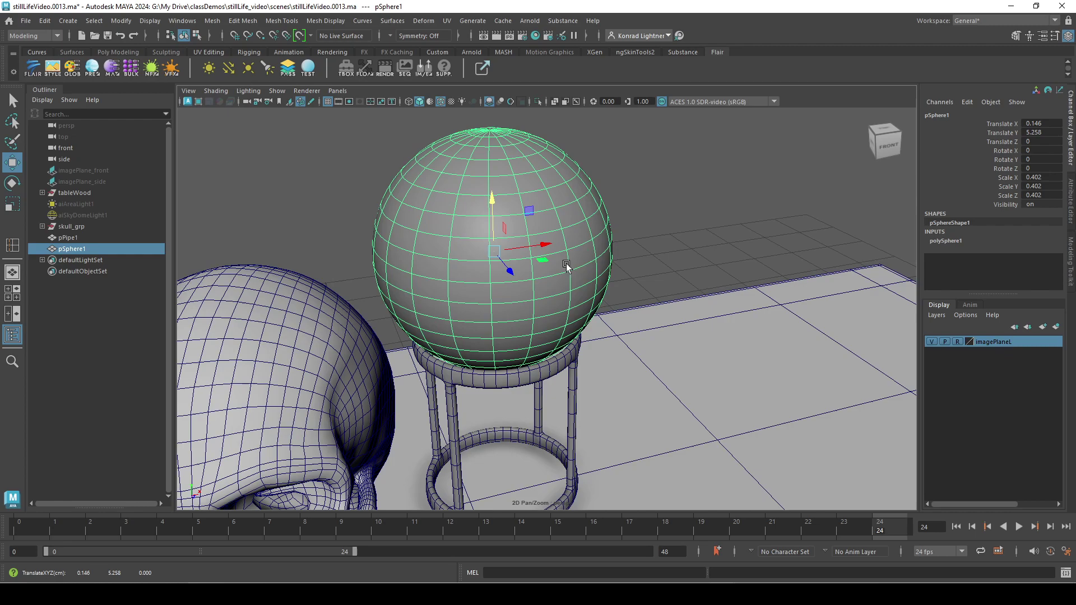
Lower the smoothed sphere slightly to about Y 5.25 so it rests against the stand's ring
scroll(702, 395, up, 8)
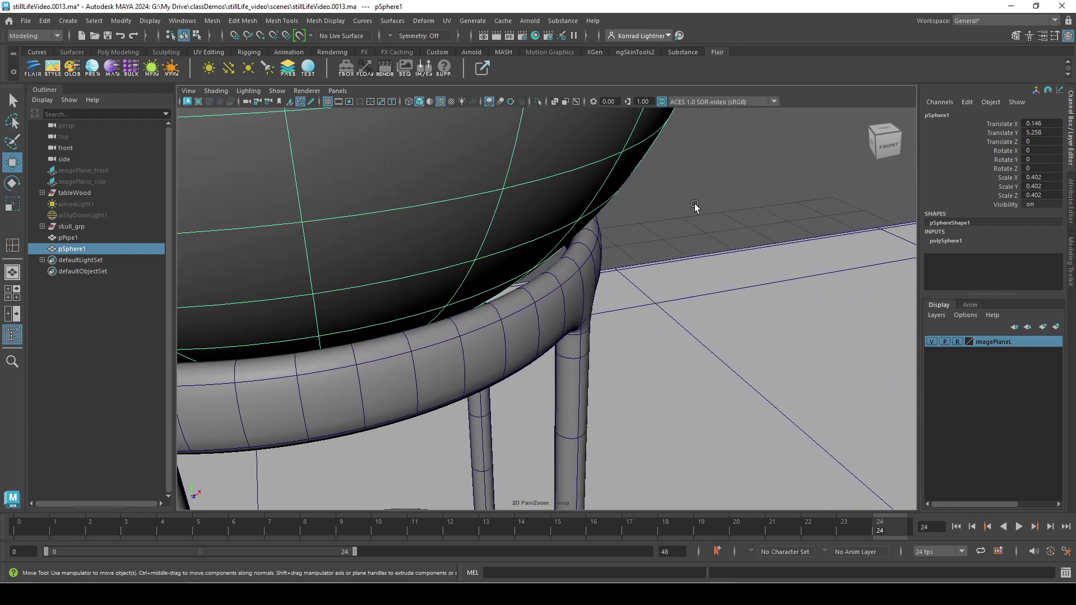
middle_drag(695, 204, 694, 215)
alt+right_drag(694, 214, 763, 287)
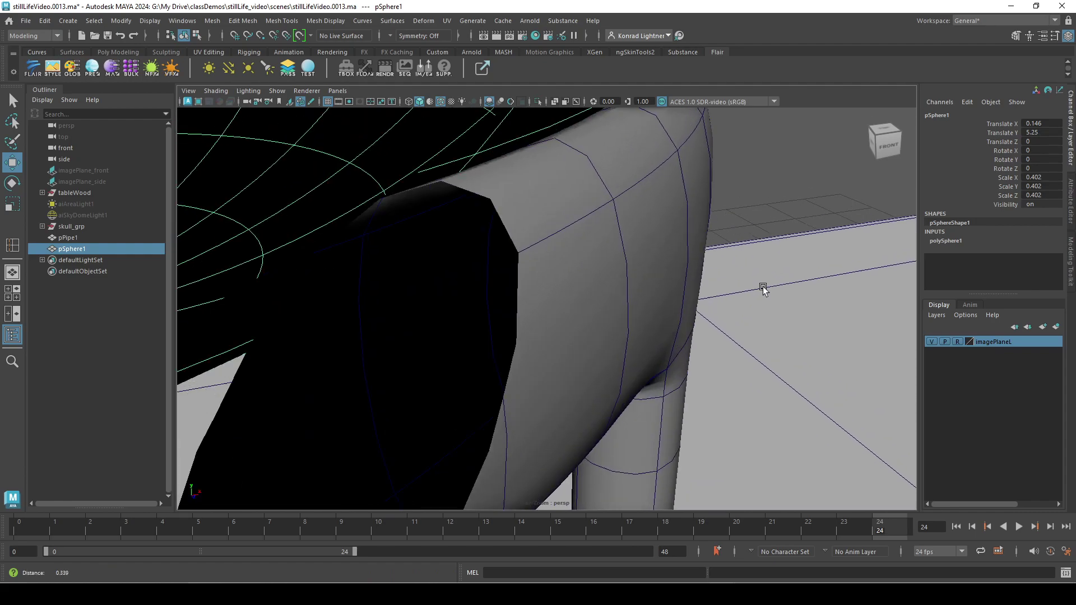
scroll(763, 288, down, 5)
middle_drag(725, 275, 765, 258)
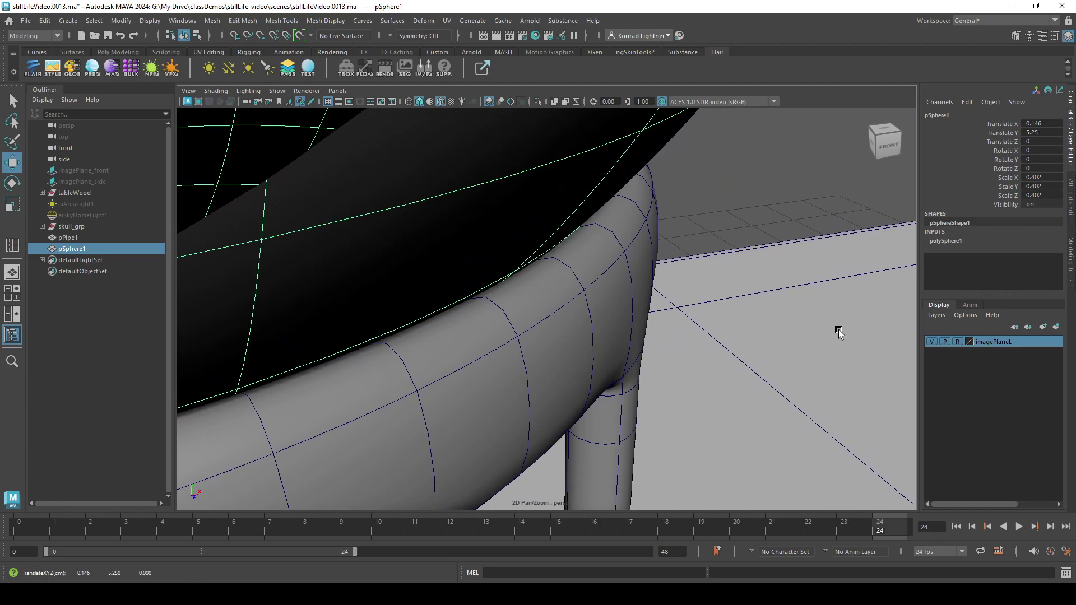
scroll(839, 329, down, 10)
alt+middle_drag(652, 319, 665, 369)
scroll(665, 357, up, 3)
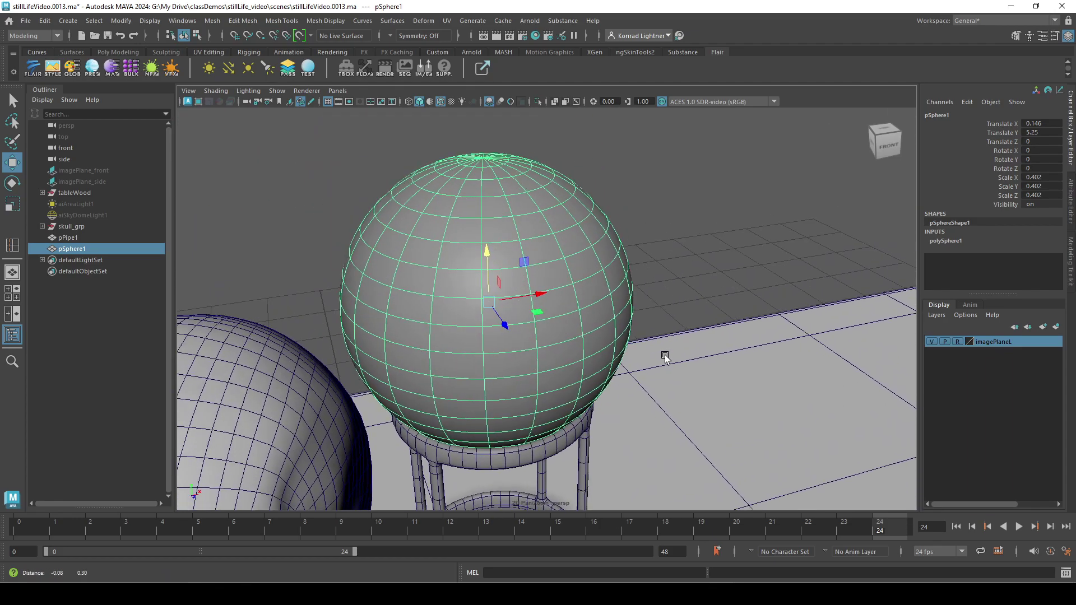
Review the sphere on its stand next to the skull and compare it with the reference illustration
alt+drag(704, 340, 599, 400)
alt+middle_drag(599, 400, 622, 449)
alt+drag(622, 449, 654, 437)
alt+right_drag(655, 437, 562, 368)
alt+drag(562, 368, 516, 349)
alt+middle_drag(643, 380, 675, 293)
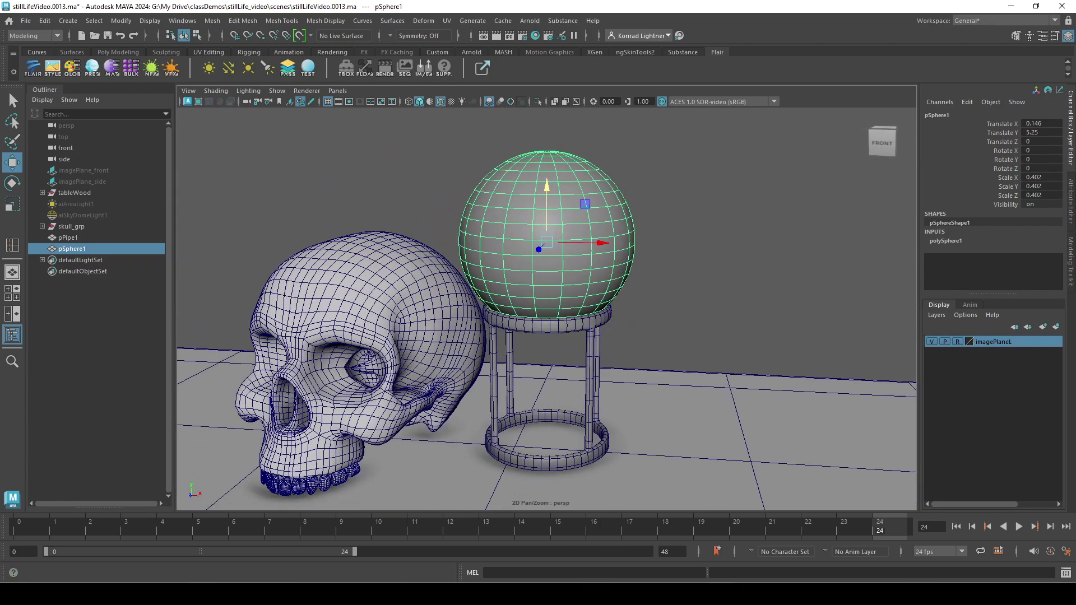
key(alt+Tab)
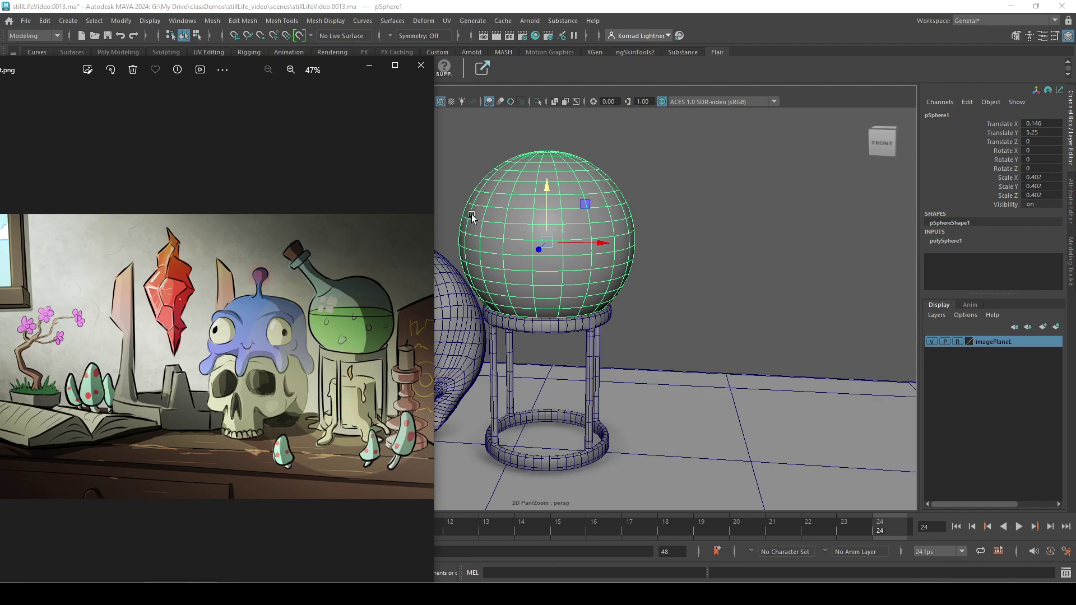
click(369, 67)
Select the second ring of faces around the sphere's top pole in face mode
scroll(563, 187, up, 10)
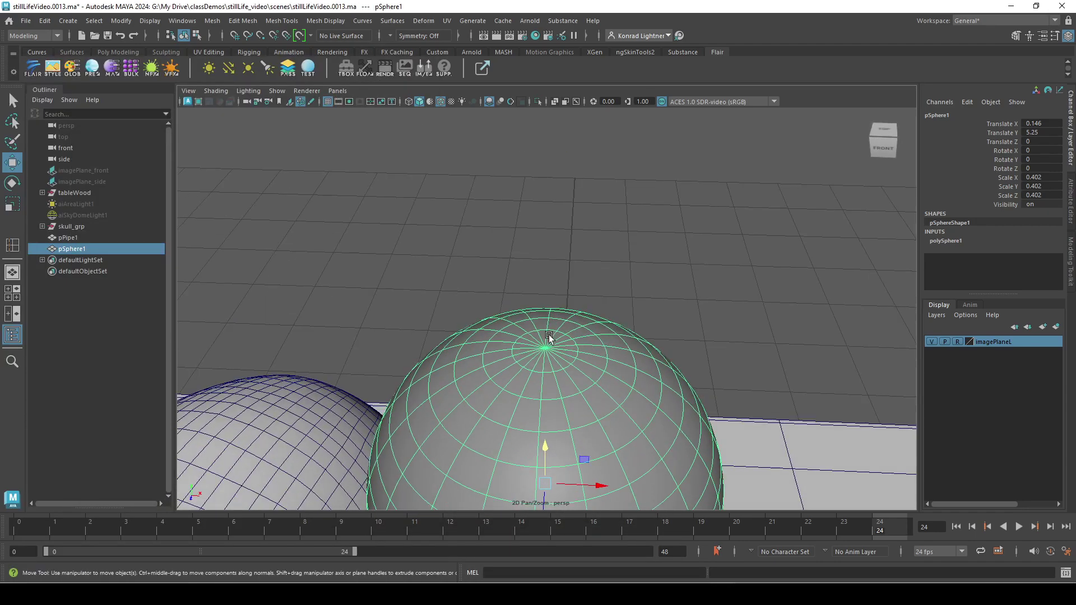
mouse_move(549, 268)
right_down()
mouse_move(557, 330)
mouse_move(549, 283)
right_up()
scroll(596, 335, up, 3)
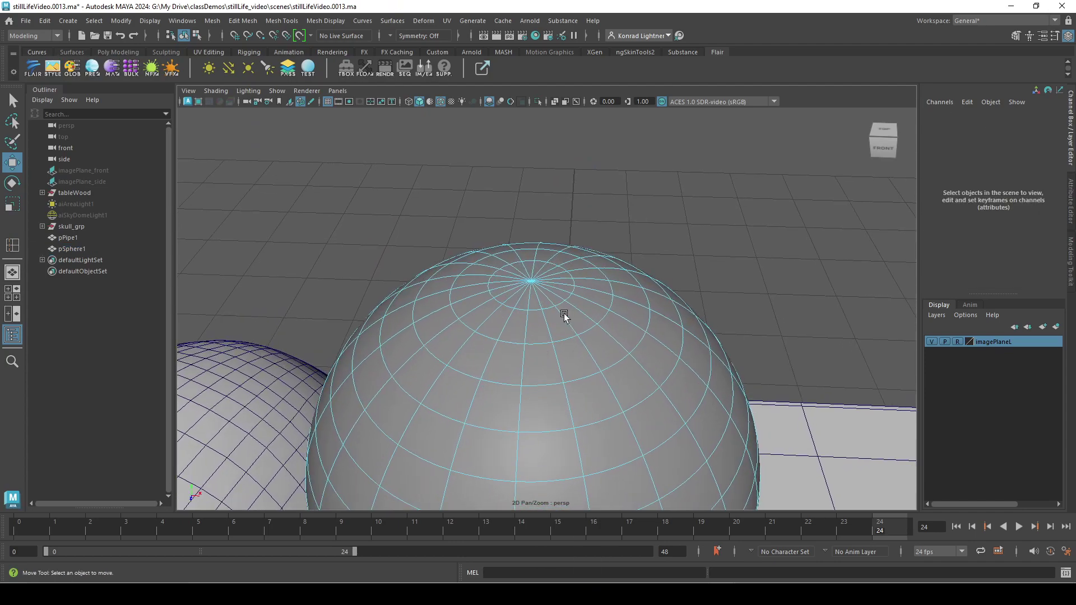
alt+drag(563, 314, 548, 363)
click(565, 342)
shift+double_click(550, 362)
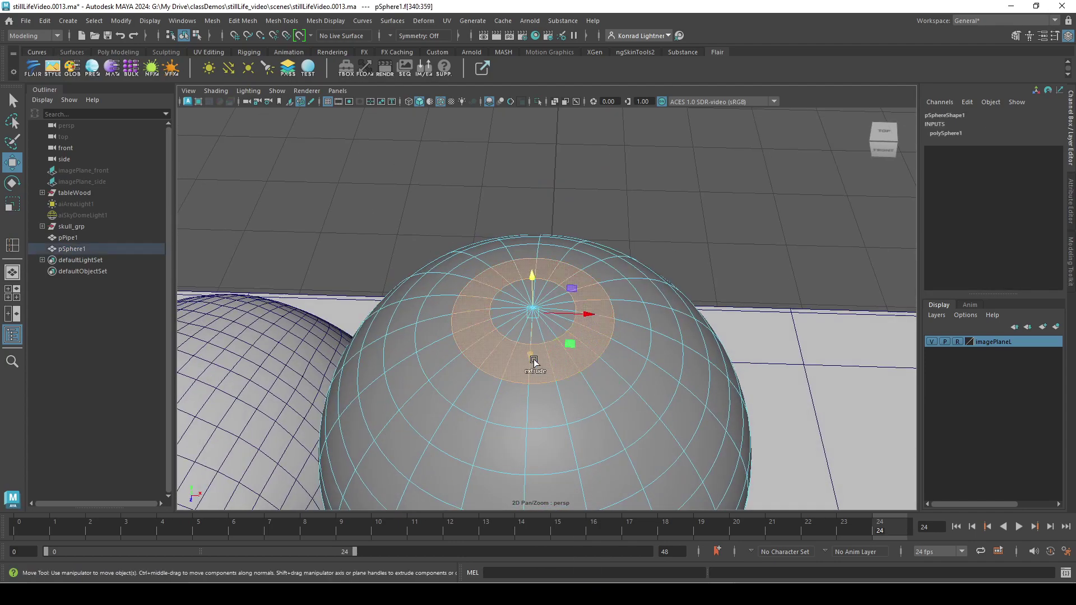
scroll(560, 313, up, 4)
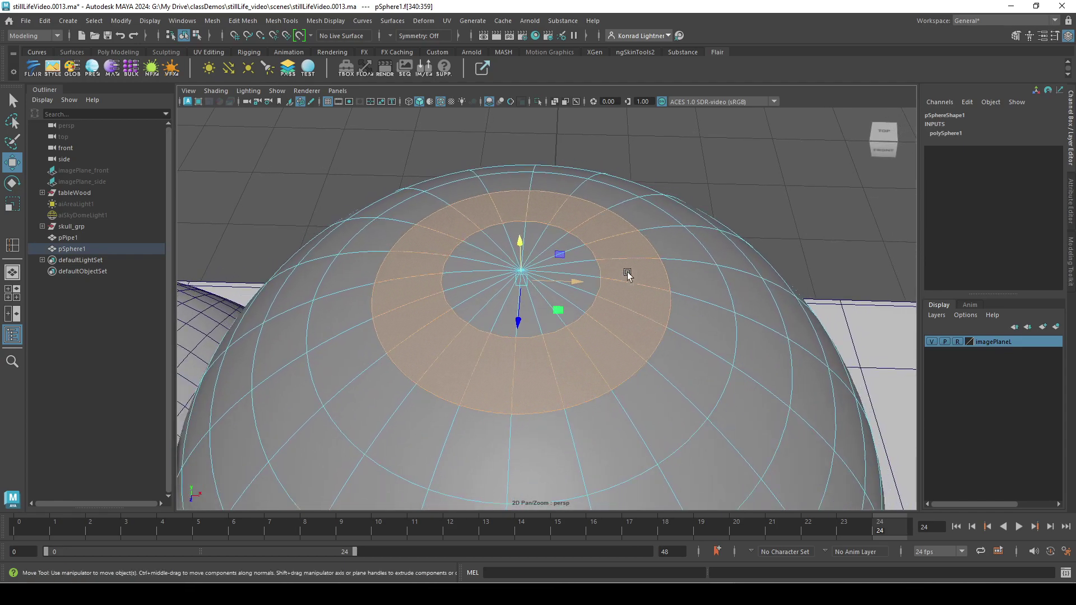
alt+drag(614, 284, 576, 425)
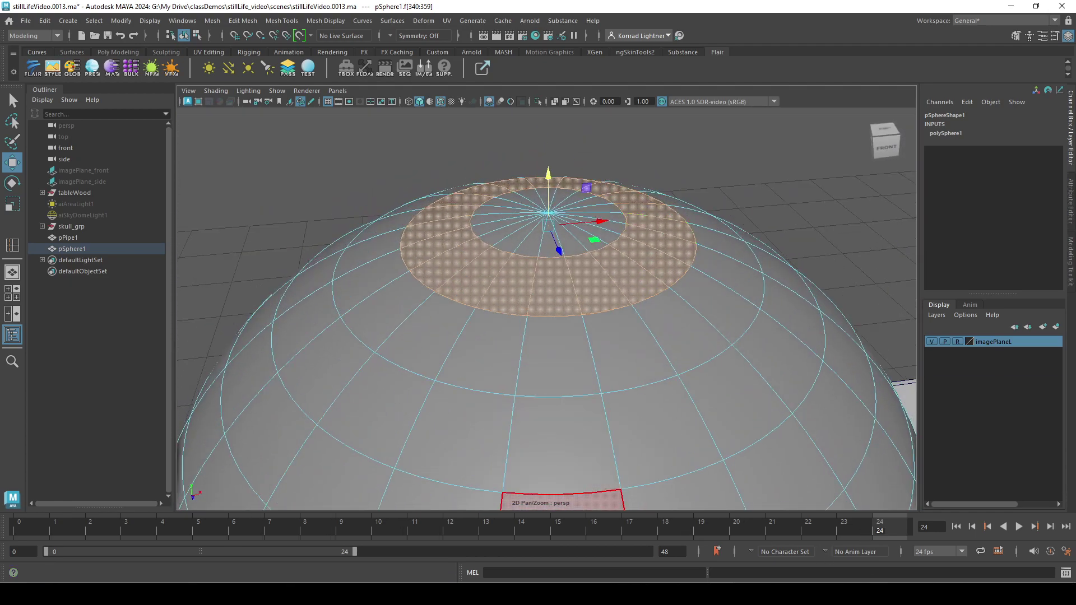
Turn off the sphere's smooth preview and insert an edge loop just outside the innermost ring around its top pole
key(alt+Tab)
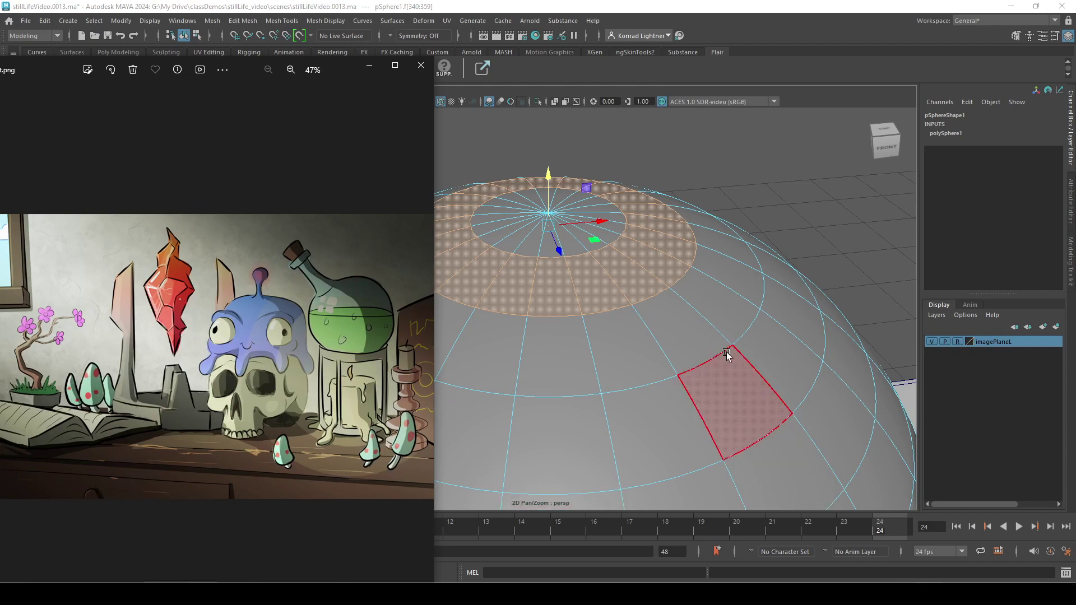
key(alt+Tab)
alt+right_drag(699, 278, 632, 259)
alt+drag(632, 259, 632, 247)
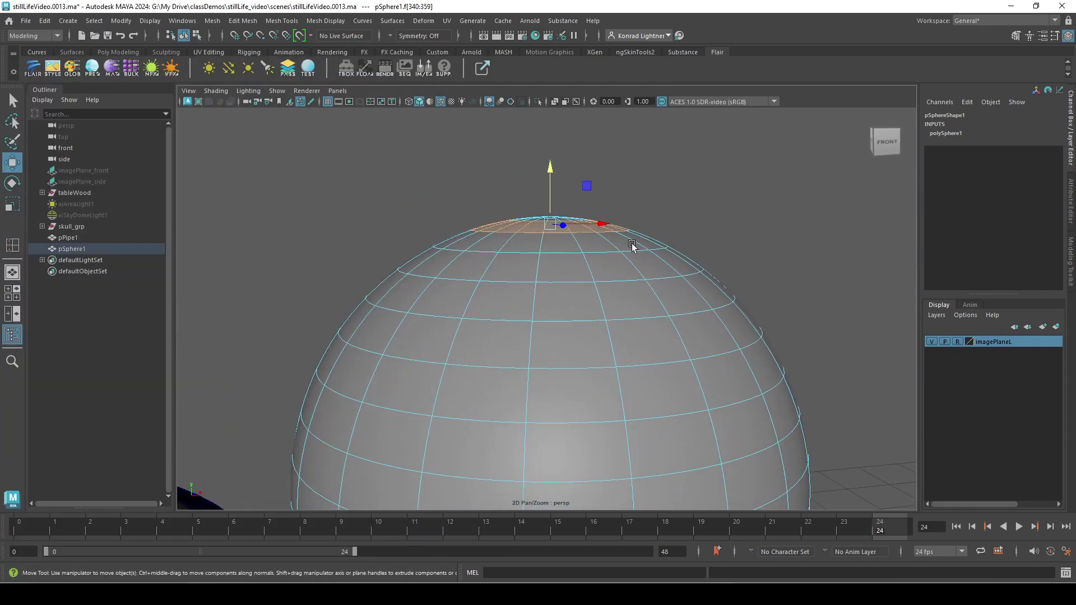
right_drag(611, 242, 686, 214)
alt+drag(685, 214, 691, 239)
shift+right_drag(728, 178, 639, 193)
click(609, 240)
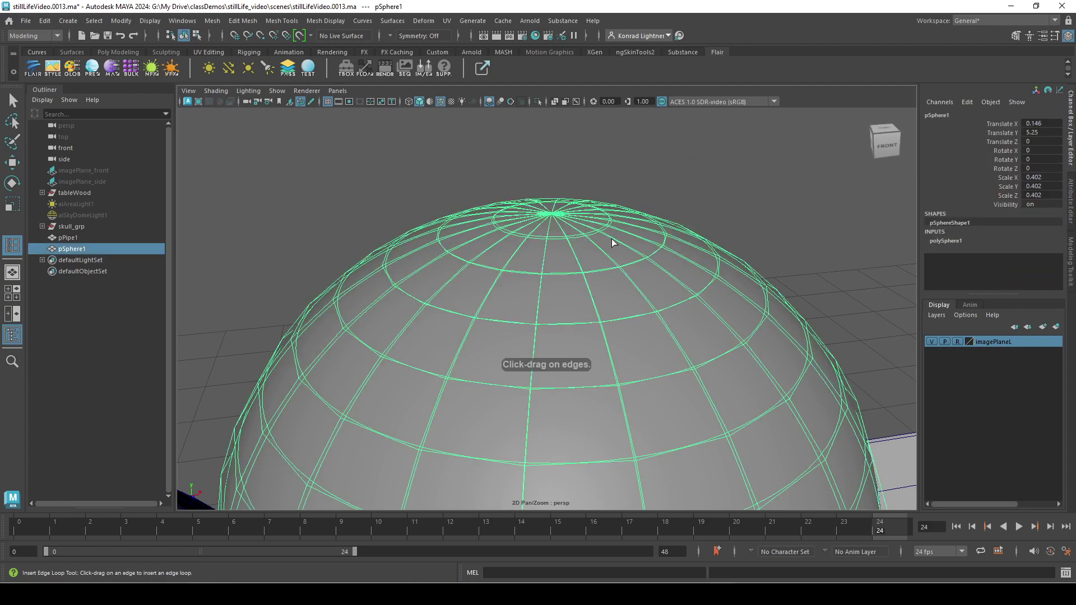
key(w)
mouse_move(629, 227)
right_down()
mouse_move(684, 209)
mouse_move(614, 241)
right_up()
key(1)
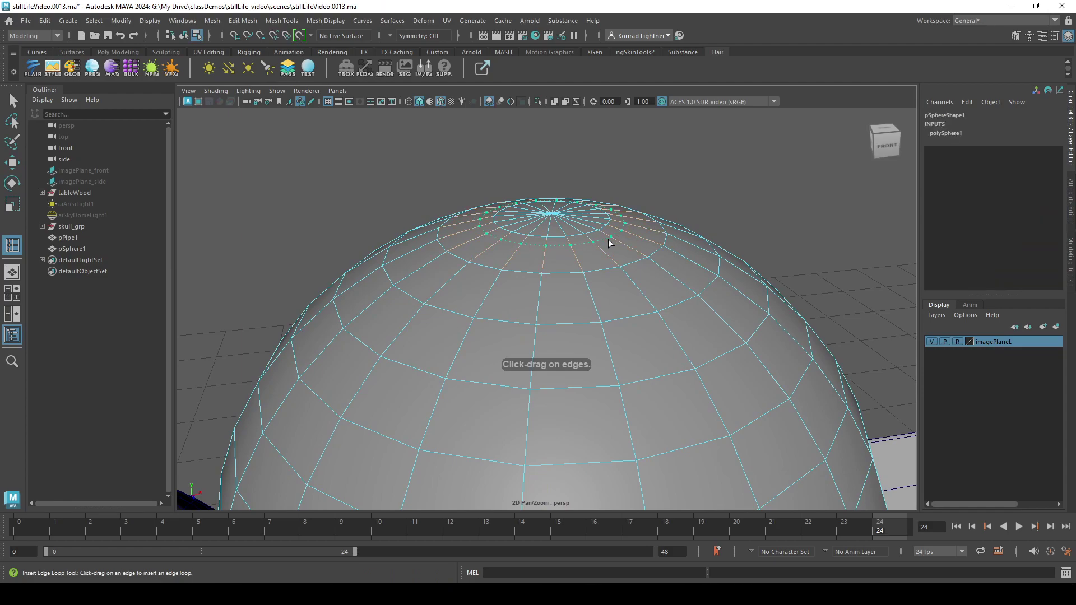
click(608, 239)
Select the pole vertex, convert it to its surrounding faces and grow the selection out to the new edge loop
alt+drag(608, 240, 667, 291)
key(w)
right_drag(586, 282, 549, 263)
alt+right_drag(532, 377, 592, 325)
click(543, 293)
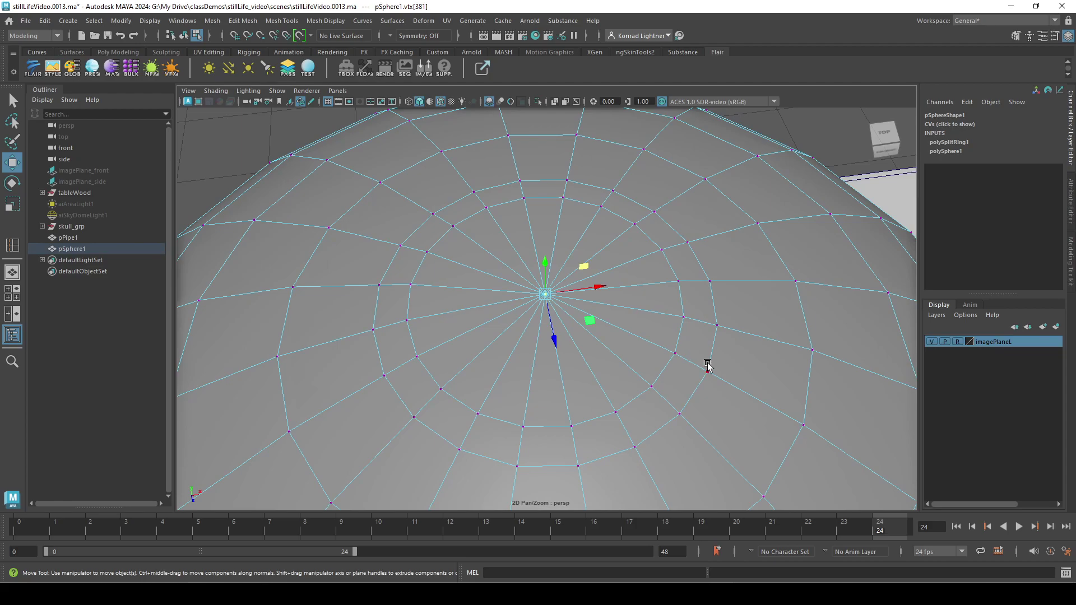
key(ctrl+F11)
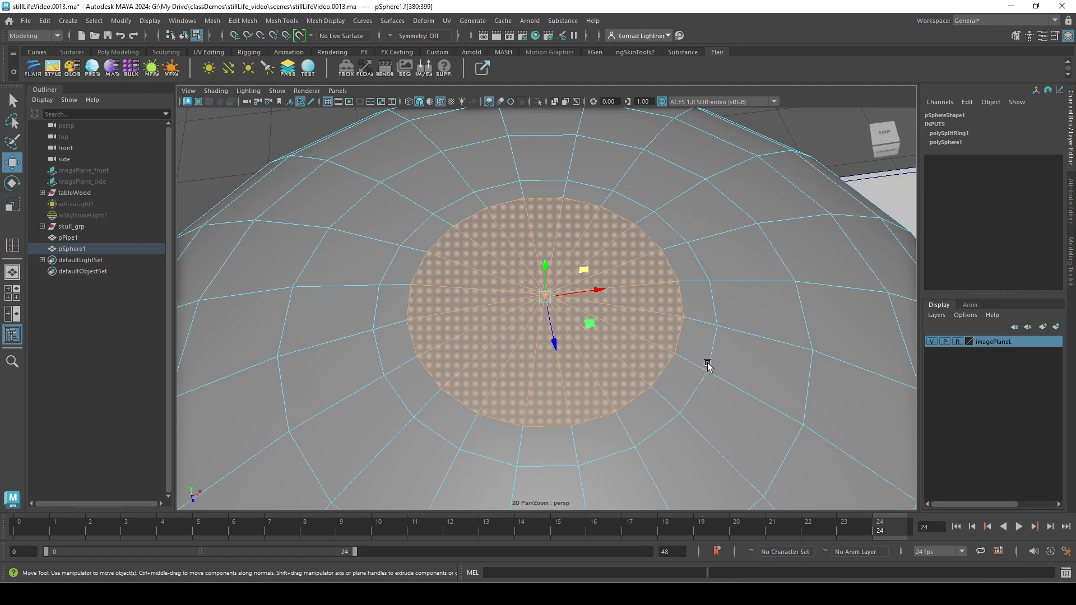
key(shift+period)
scroll(639, 235, down, 5)
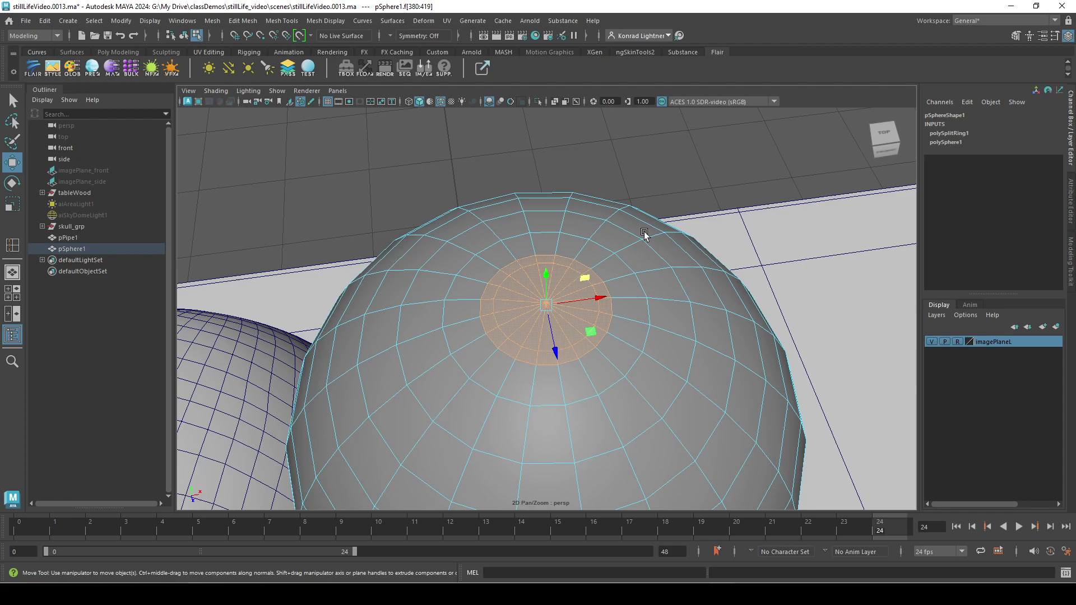
Extrude the selected cap faces upward into a short neck base and scale them in to 0.85
alt+drag(675, 313, 541, 279)
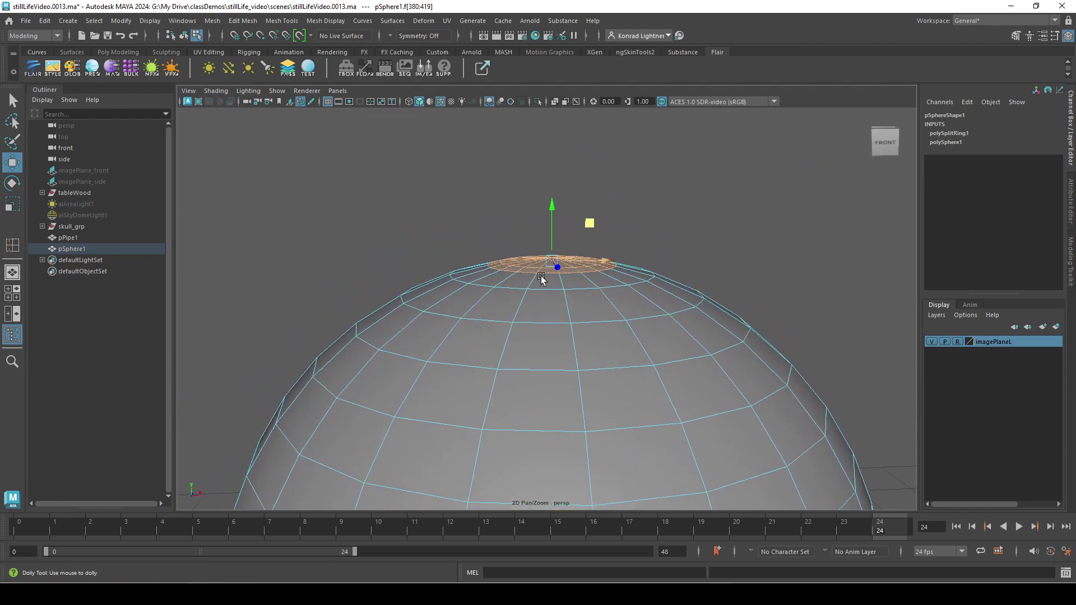
shift+right_drag(670, 193, 650, 222)
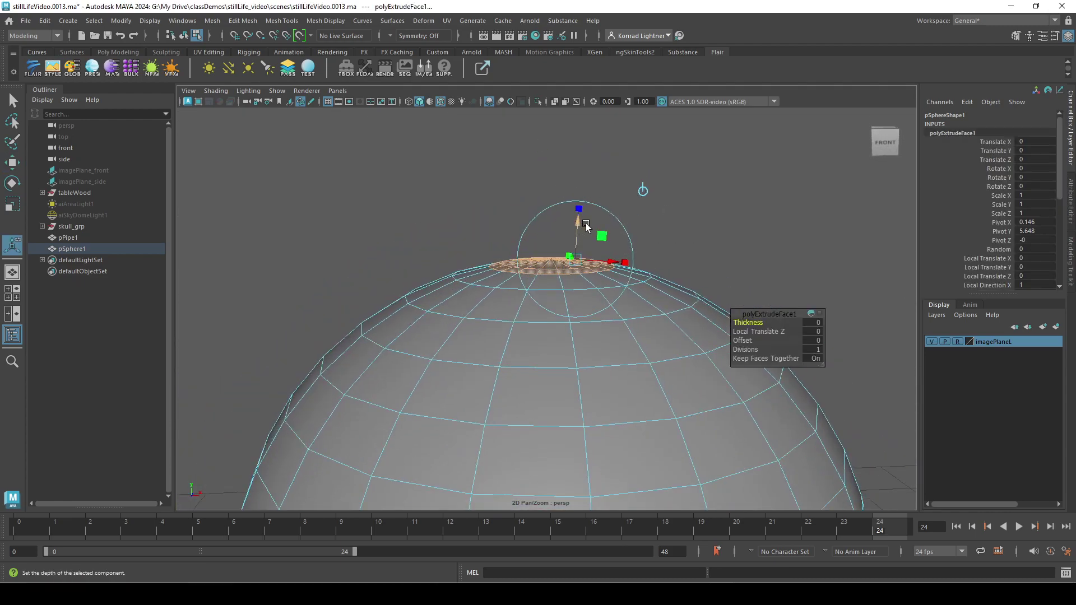
key(w)
drag(553, 214, 553, 175)
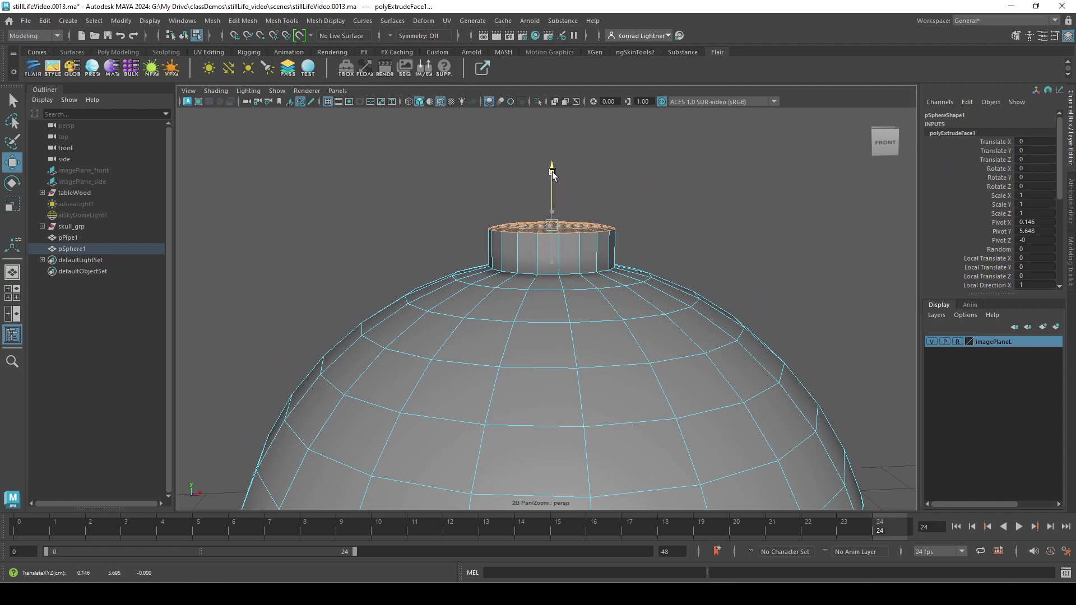
key(e)
key(r)
drag(559, 214, 538, 228)
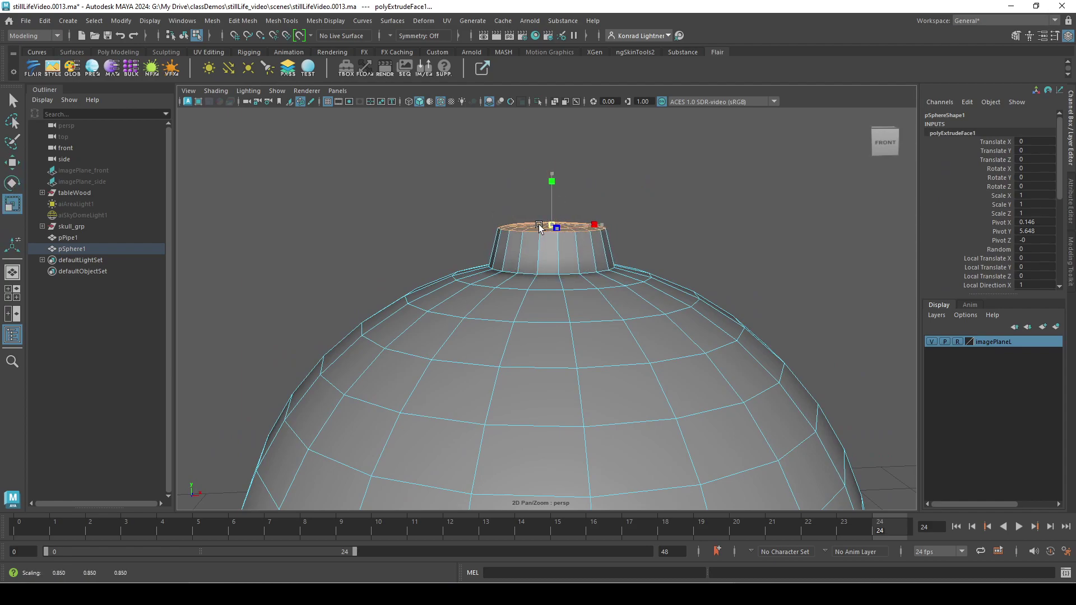
Extrude the cap faces again and raise them to form a second neck section
key(w)
drag(552, 165, 557, 101)
key(ctrl+e)
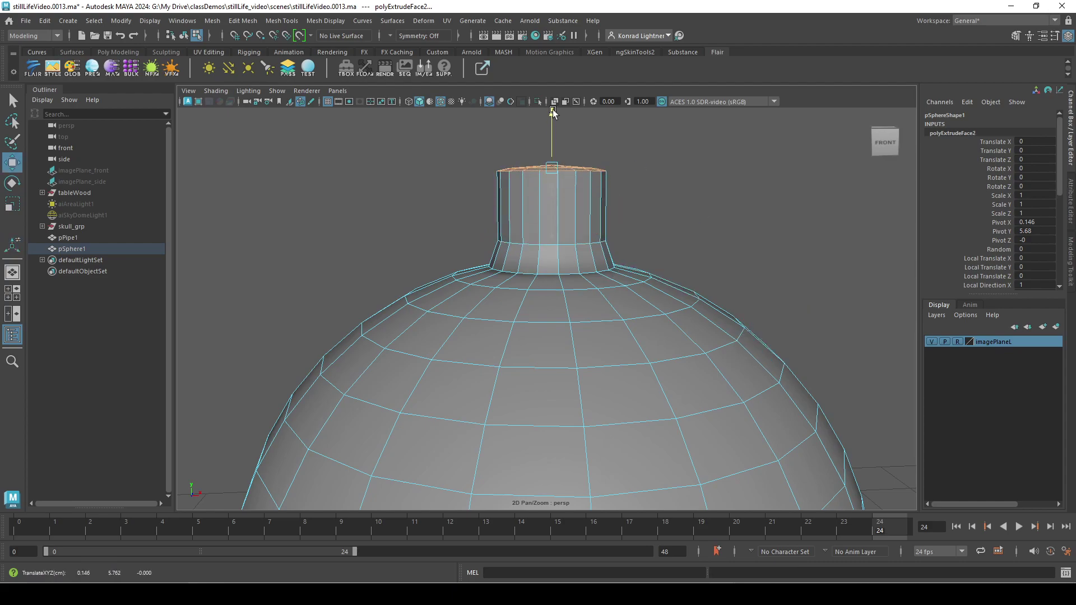
scroll(539, 182, down, 5)
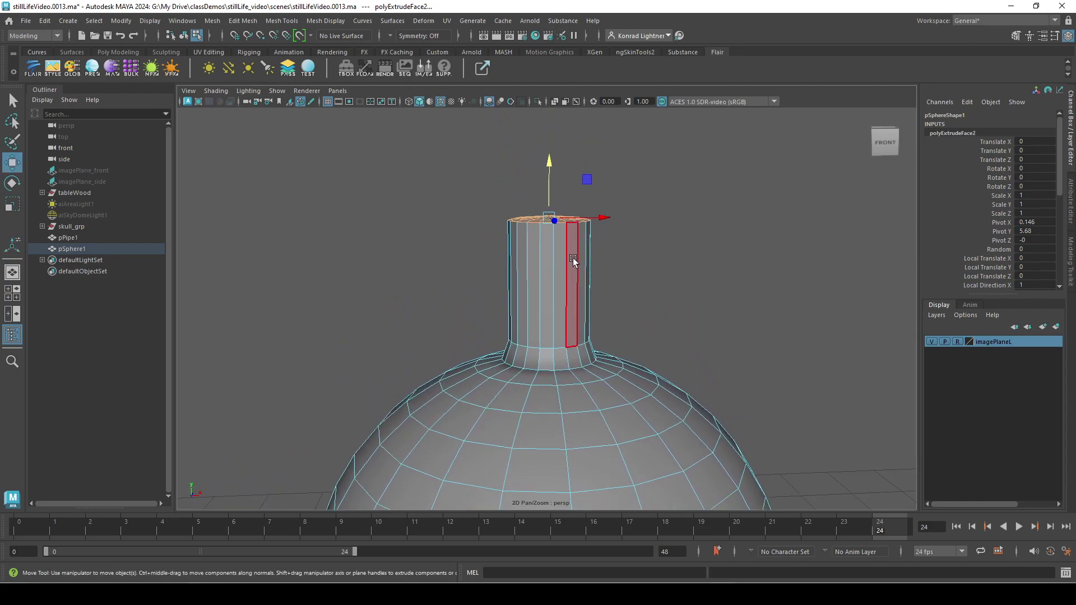
Taper the second neck section by scaling its top faces inward, and lower them to about Y 5.79
key(r)
drag(549, 218, 536, 218)
key(w)
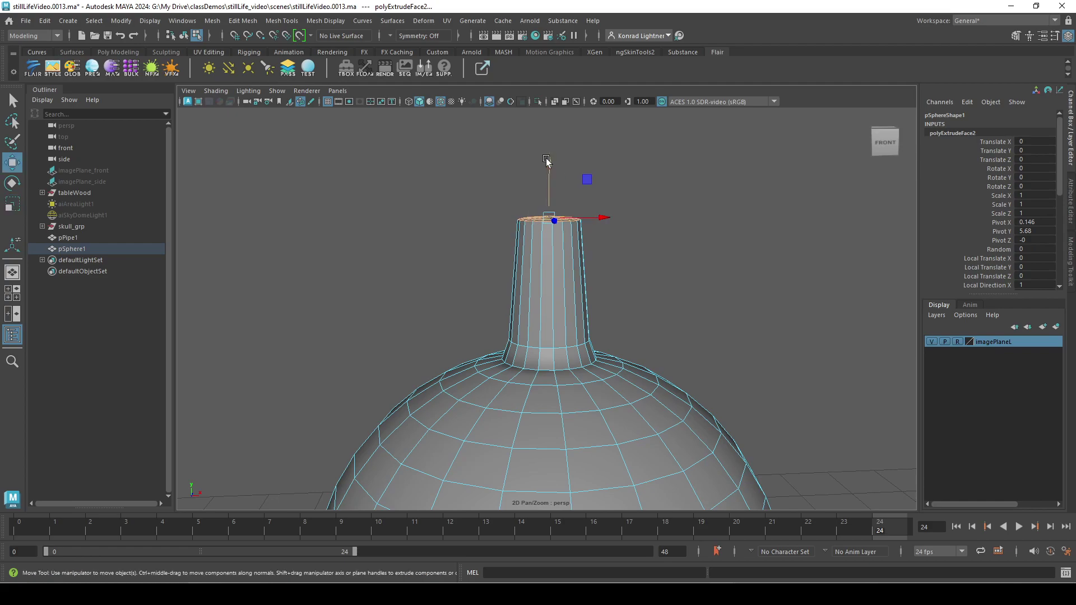
drag(550, 162, 551, 210)
key(r)
drag(549, 271, 549, 265)
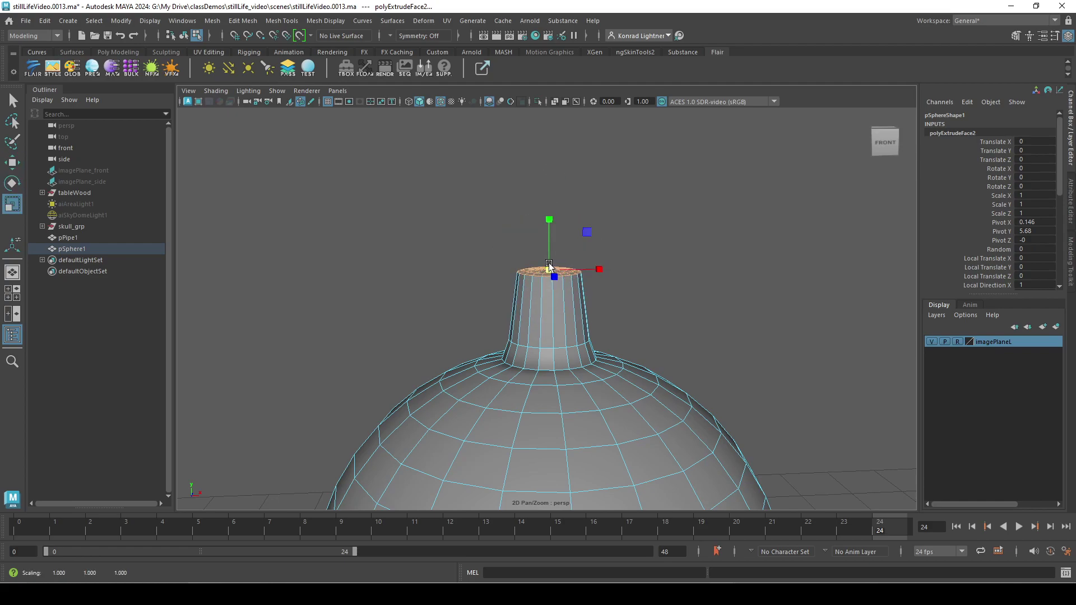
mouse_move(661, 363)
alt+middle_down()
mouse_move(629, 175)
mouse_move(660, 358)
alt+middle_up()
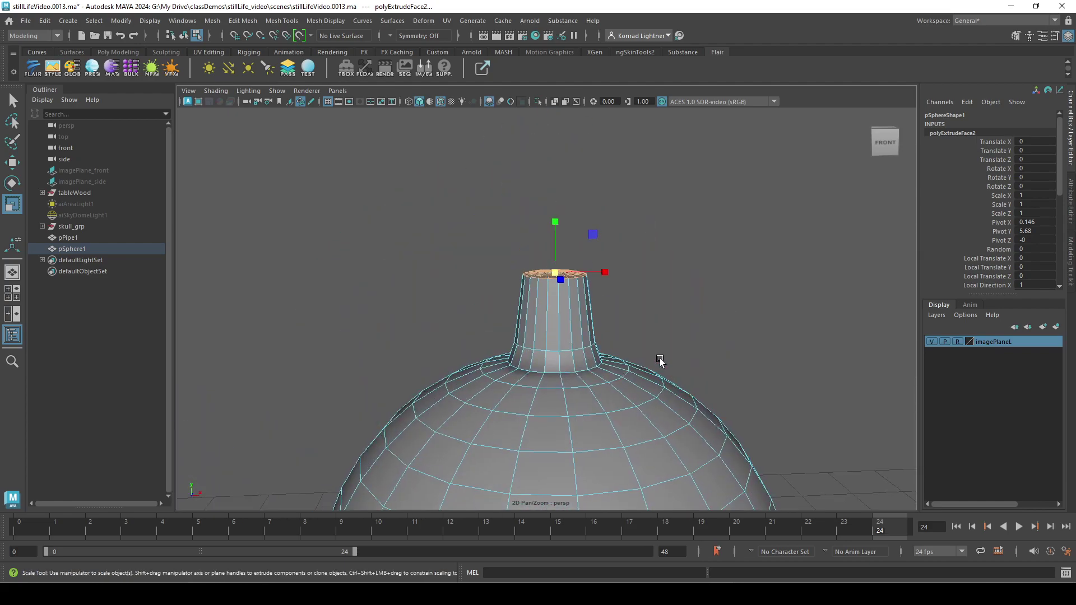
Extrude a third neck section up to about Y 5.95, then widen its top faces and flatten them vertically
key(ctrl+e)
key(w)
drag(555, 219, 557, 120)
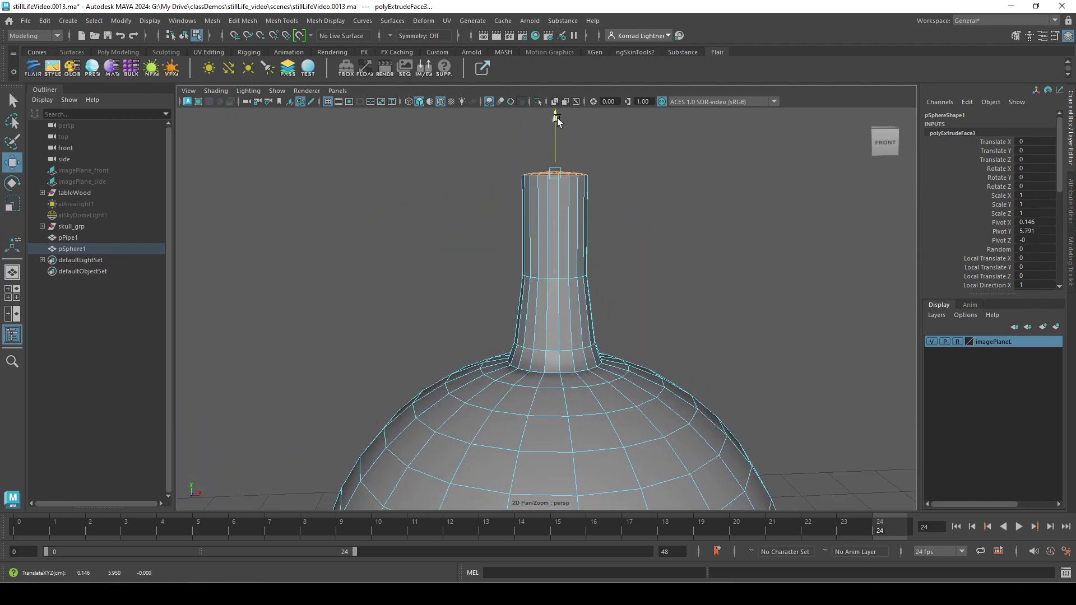
key(r)
drag(562, 173, 569, 175)
key(e)
key(r)
drag(556, 121, 555, 170)
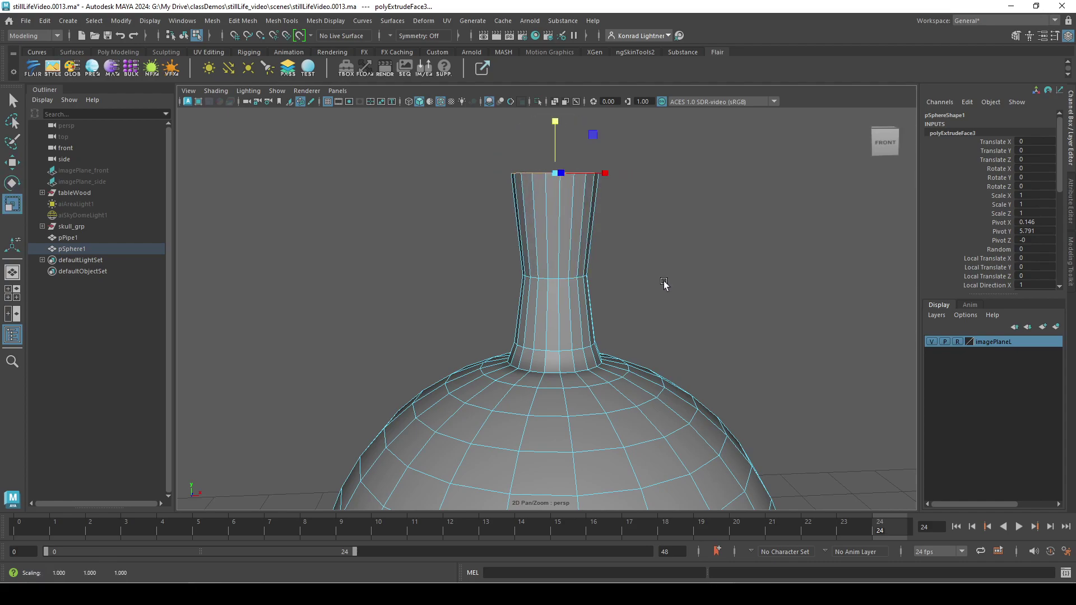
Raise the edge loop where the neck meets the sphere to about Y 5.653 and return to object mode
alt+right_drag(683, 299, 593, 340)
alt+drag(593, 340, 579, 368)
alt+middle_drag(579, 368, 591, 284)
alt+right_drag(591, 284, 590, 209)
double_click(592, 268)
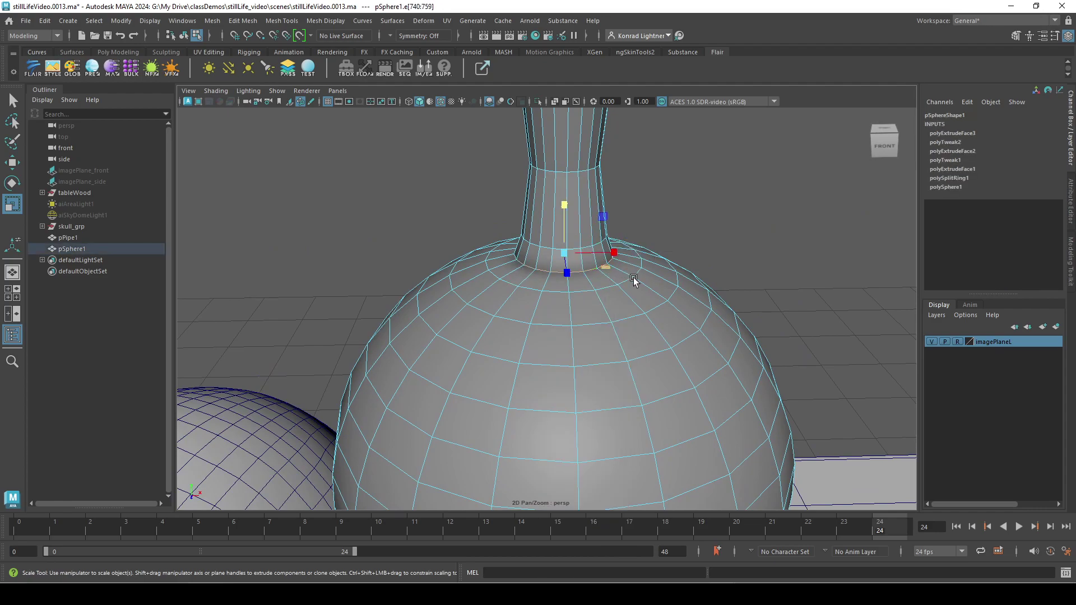
key(w)
drag(566, 197, 565, 189)
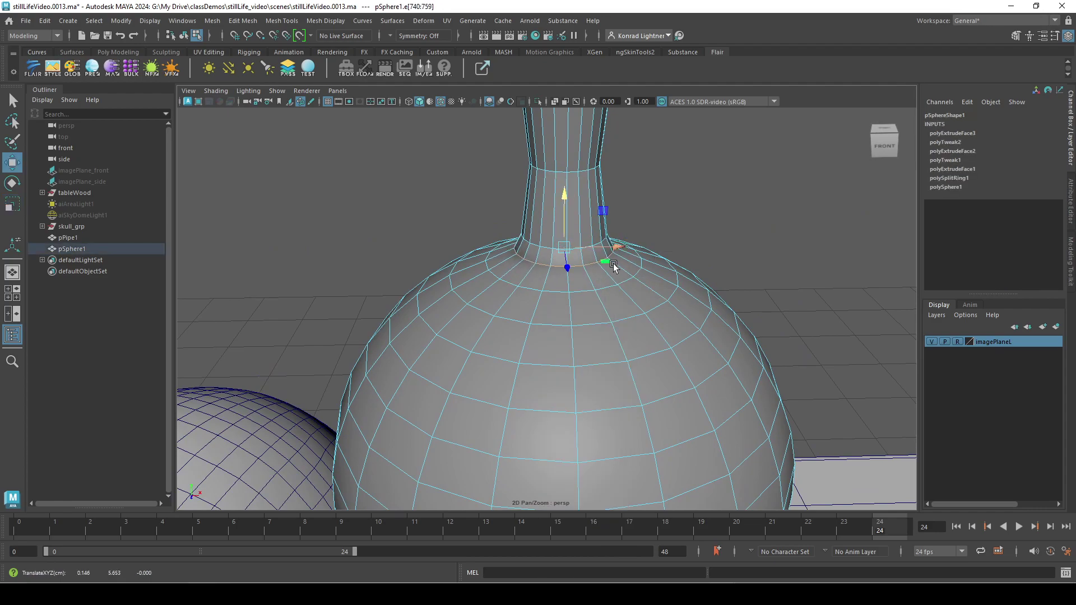
alt+drag(676, 307, 661, 290)
alt+middle_drag(637, 251, 627, 360)
right_drag(562, 248, 674, 187)
Bring up the still-life illustration and keep its flask area on screen beside the modelled neck as reference
scroll(661, 246, down, 3)
alt+middle_drag(660, 251, 677, 180)
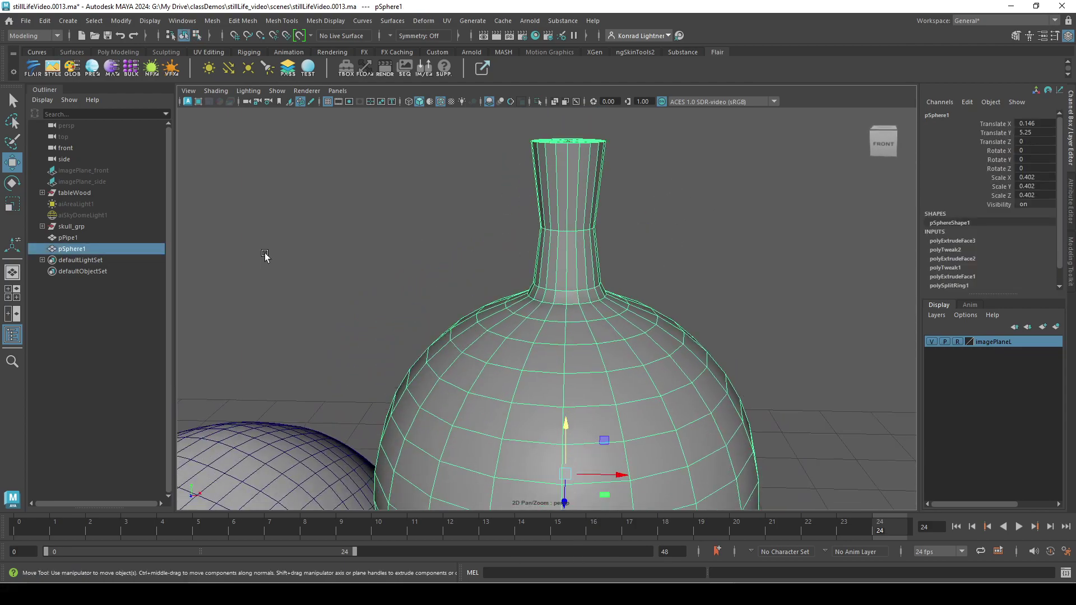
key(alt+Tab)
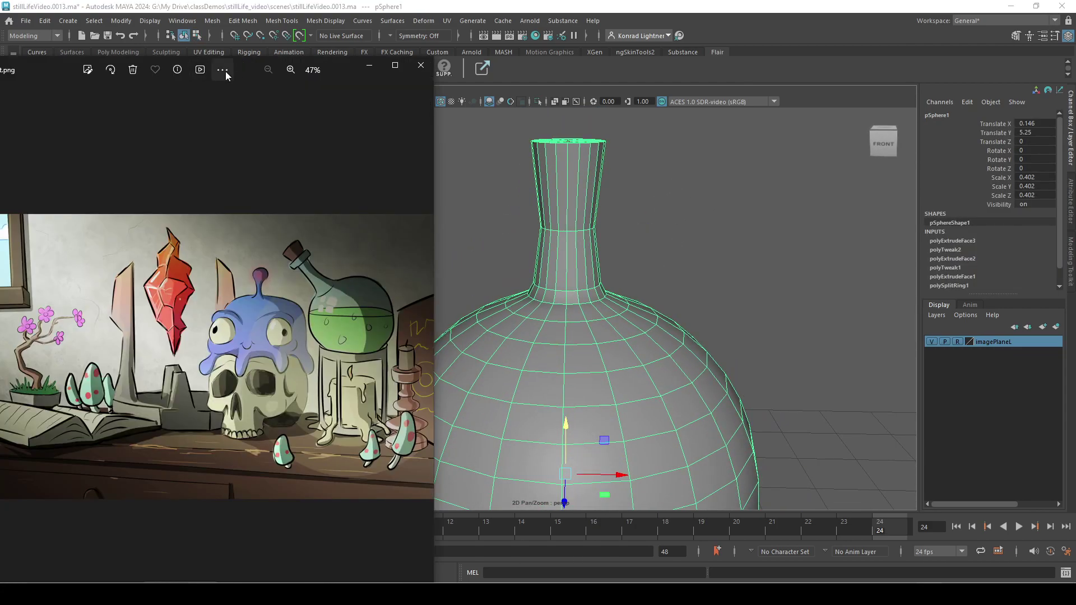
drag(244, 62, 351, 48)
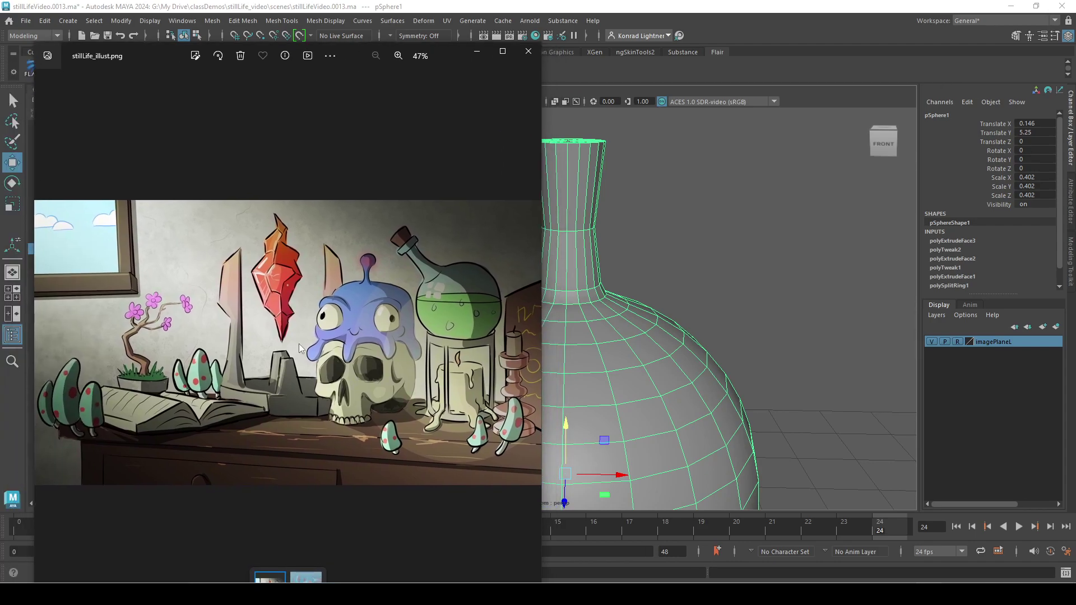
key(alt+Tab)
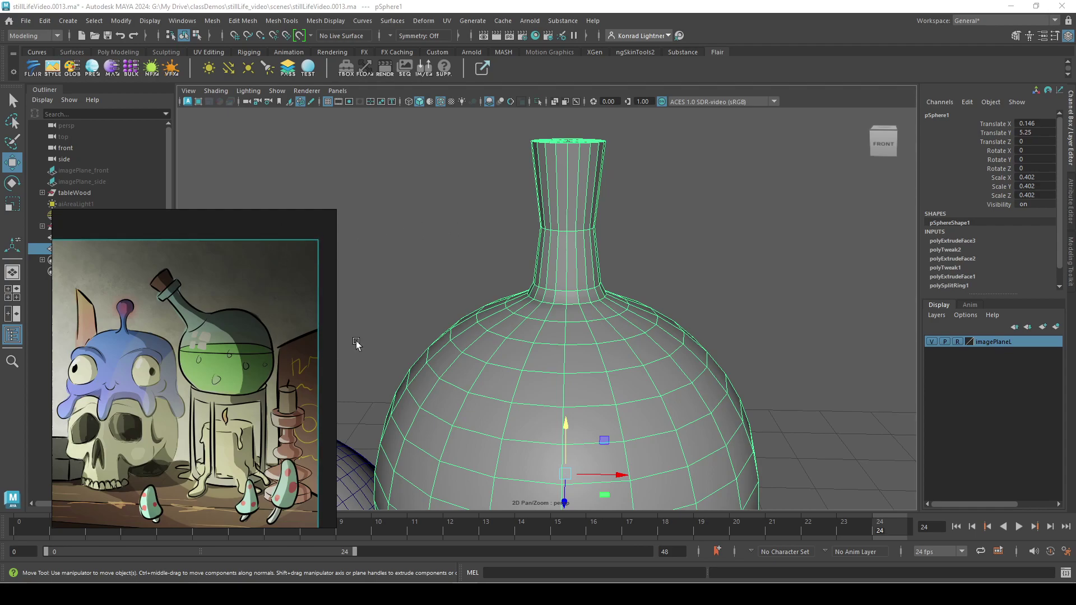
alt+drag(571, 190, 670, 207)
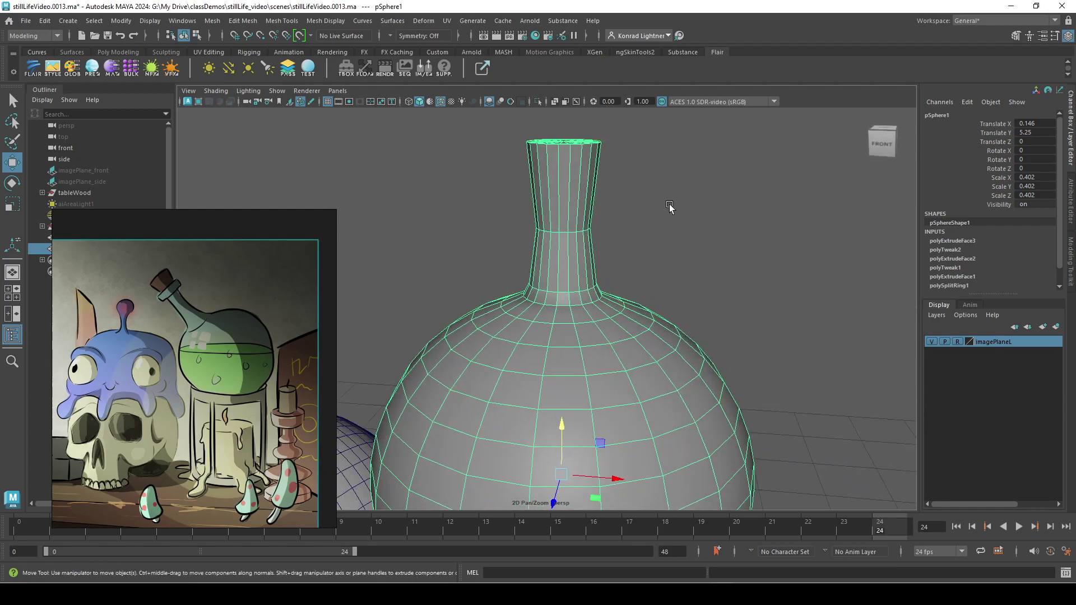
Insert an edge loop around the middle of the upper neck section and scale it slightly inward
shift+right_drag(637, 194, 611, 202)
click(580, 183)
key(r)
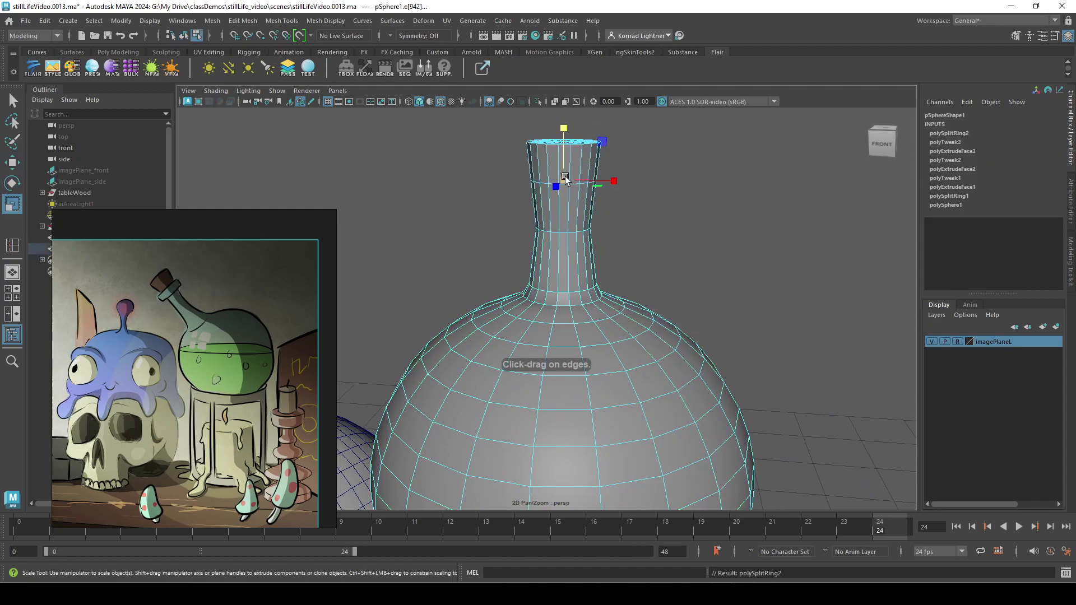
drag(564, 180, 561, 179)
Insert an edge loop in the lower neck section and scale it to about 0.844 in X and Z
key(y)
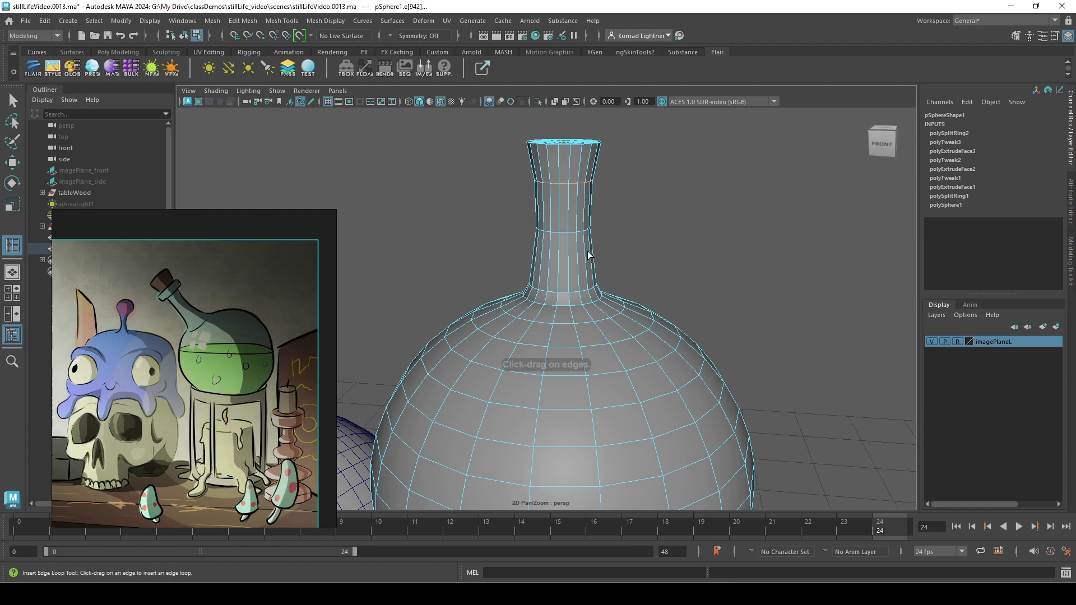
click(579, 259)
key(r)
drag(559, 257, 555, 255)
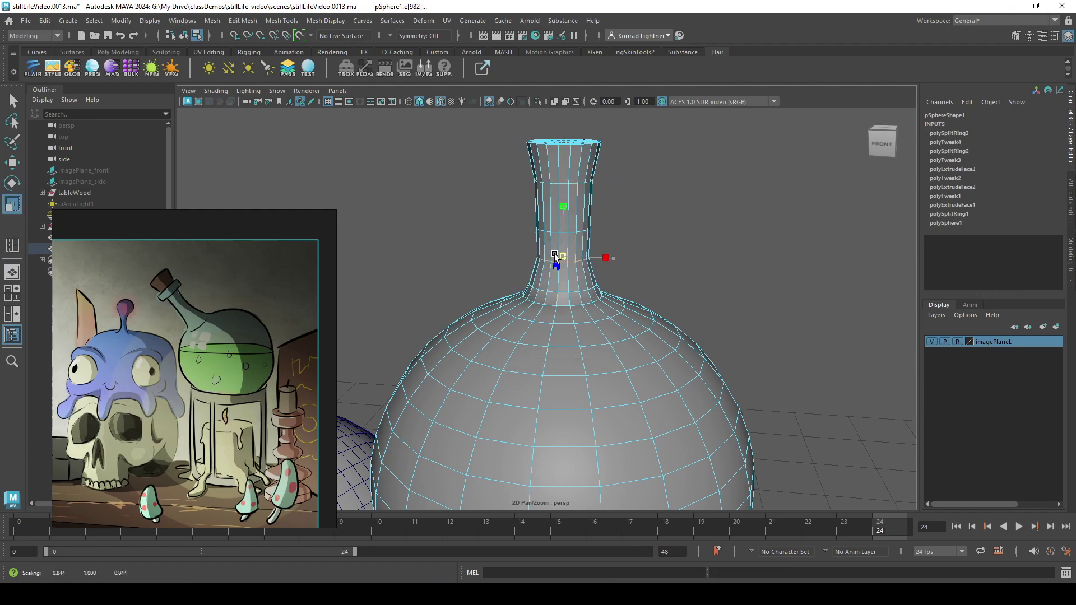
Raise the neck's middle edge loop slightly and scale it to about 0.956 in X and Z
double_click(574, 232)
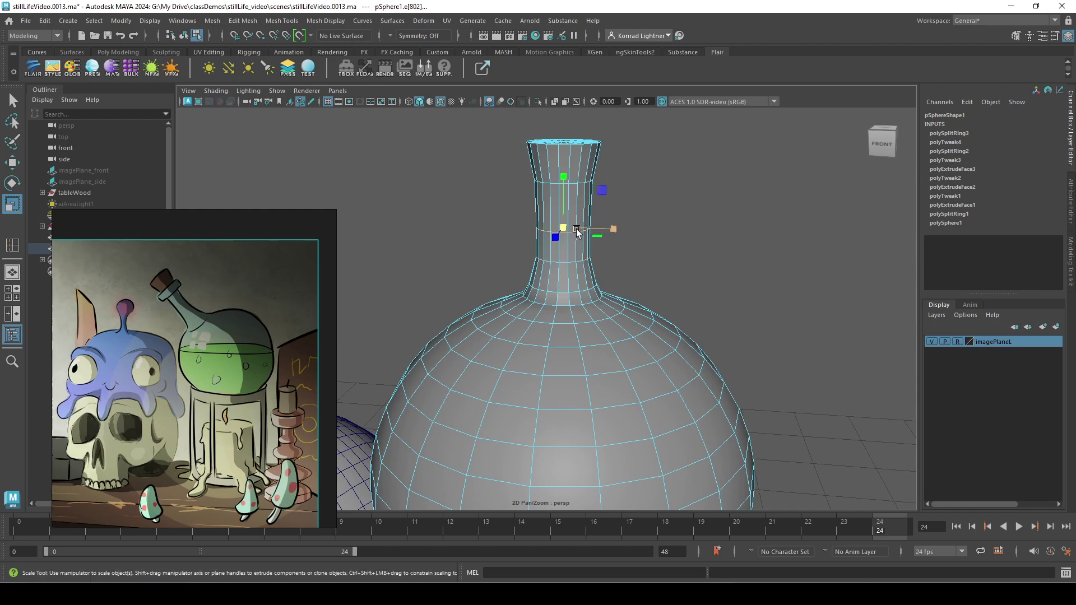
key(w)
drag(563, 170, 563, 166)
key(r)
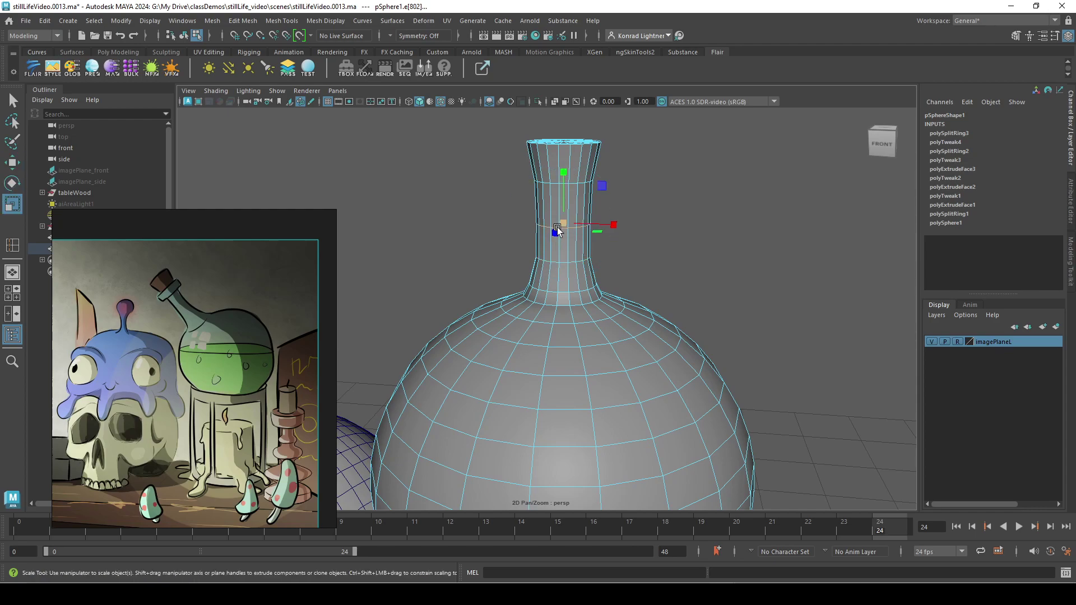
drag(569, 230, 564, 224)
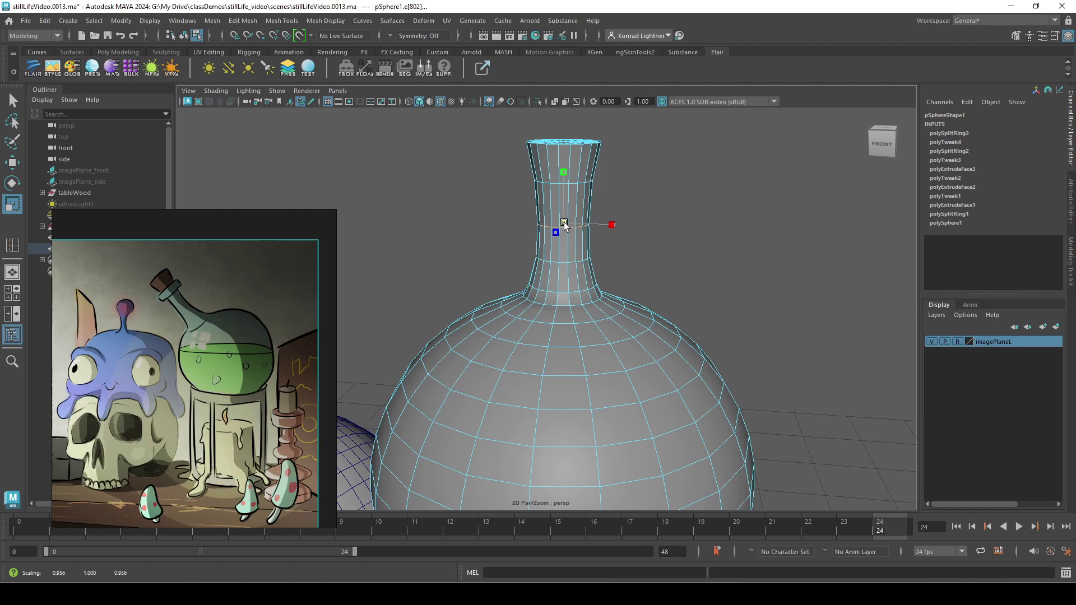
Select all vertices of the neck's top cap, scale them to about 0.845 and lower them to about Y 5.929
double_click(573, 147)
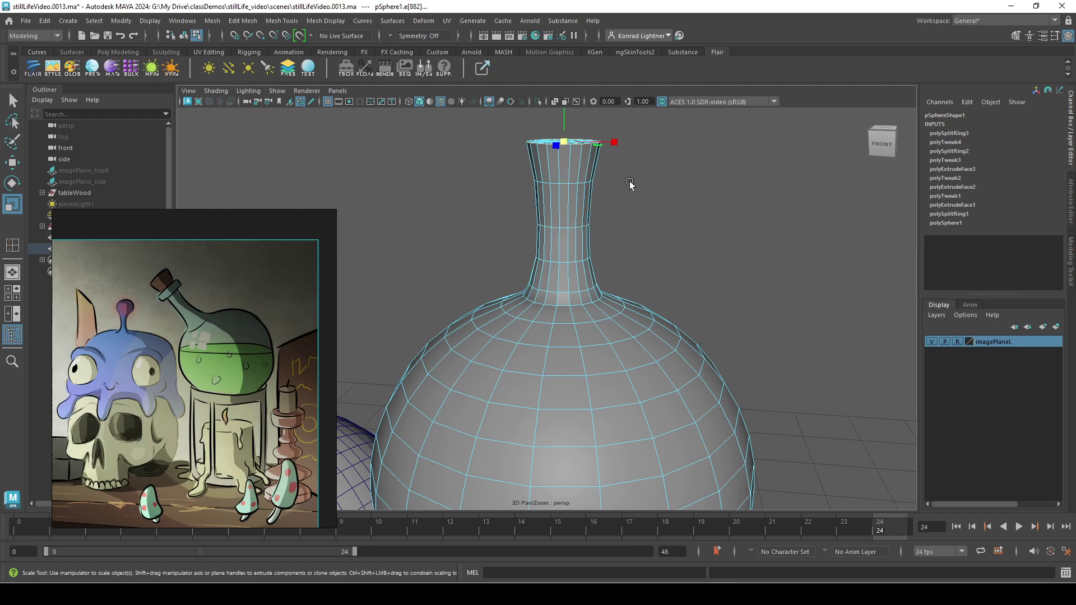
alt+middle_drag(622, 196, 604, 236)
right_drag(602, 233, 560, 226)
drag(484, 140, 678, 222)
drag(581, 198, 572, 202)
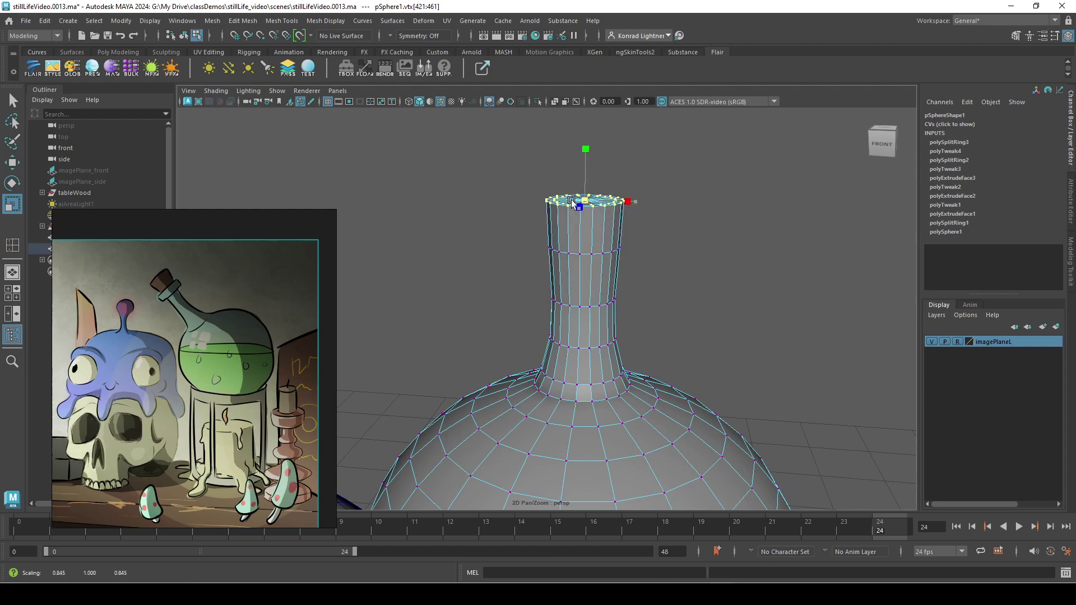
key(w)
drag(585, 147, 584, 160)
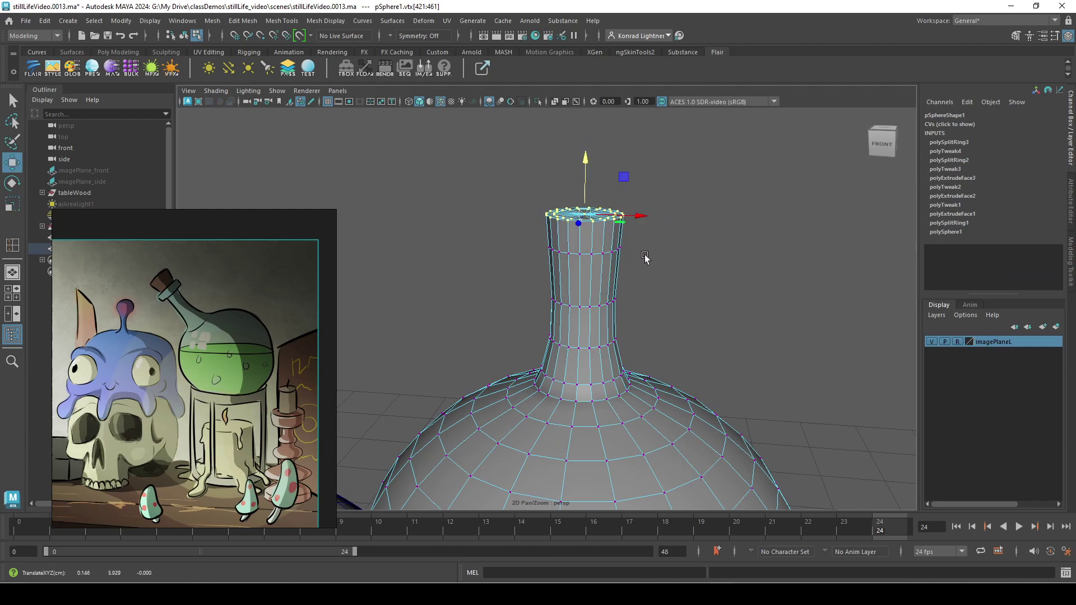
Scale the vertex row just below the neck's rim slightly inward, then return to object mode and deselect the flask
drag(644, 224, 500, 248)
key(r)
drag(586, 245, 581, 242)
alt+right_drag(683, 371, 533, 323)
alt+middle_drag(533, 322, 522, 222)
right_drag(569, 243, 657, 199)
click(655, 230)
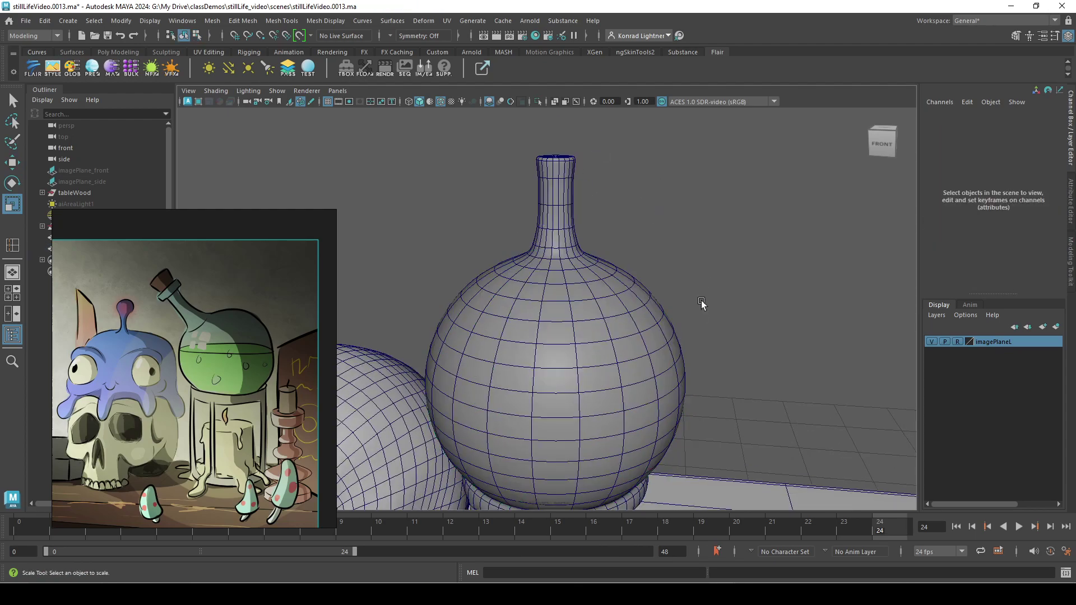
Select all vertices of the neck's top cap and raise them slightly
alt+drag(701, 305, 536, 229)
alt+middle_drag(522, 224, 518, 260)
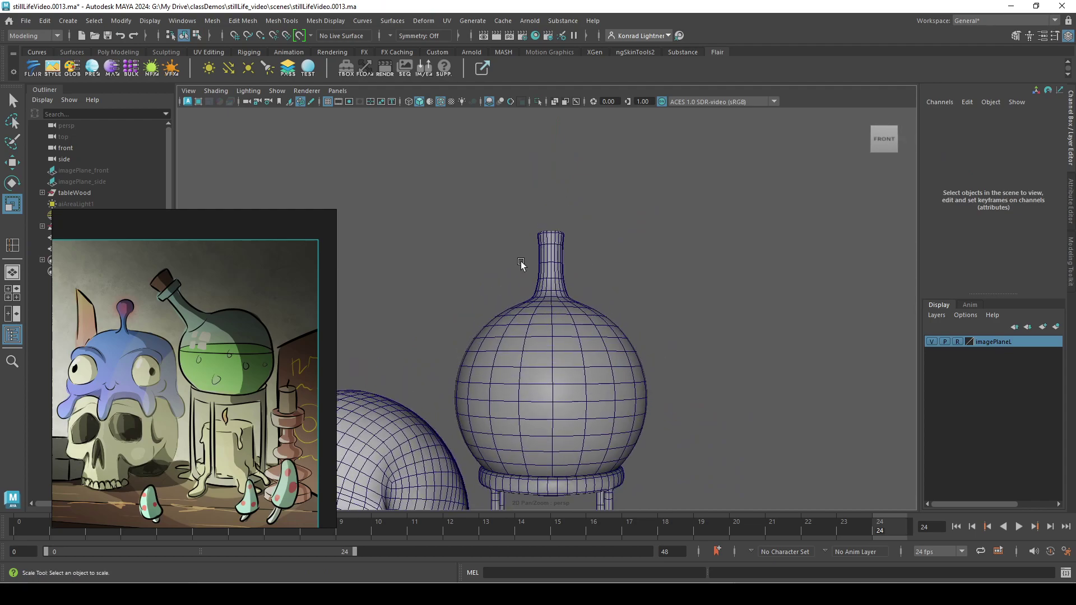
alt+right_drag(519, 260, 586, 282)
alt+drag(586, 283, 582, 287)
right_drag(546, 207, 484, 205)
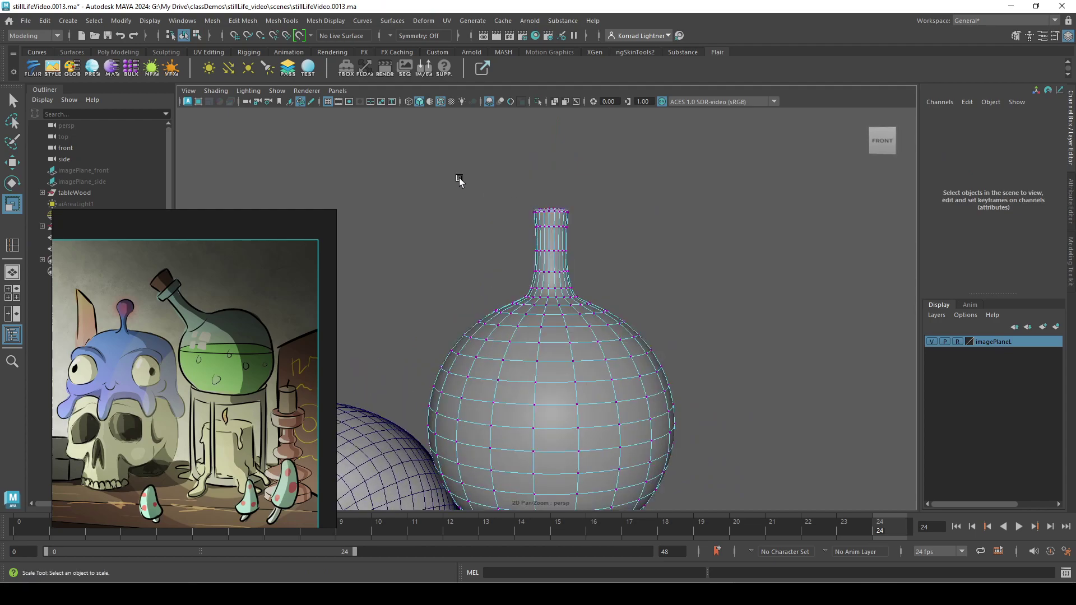
drag(459, 178, 616, 214)
key(w)
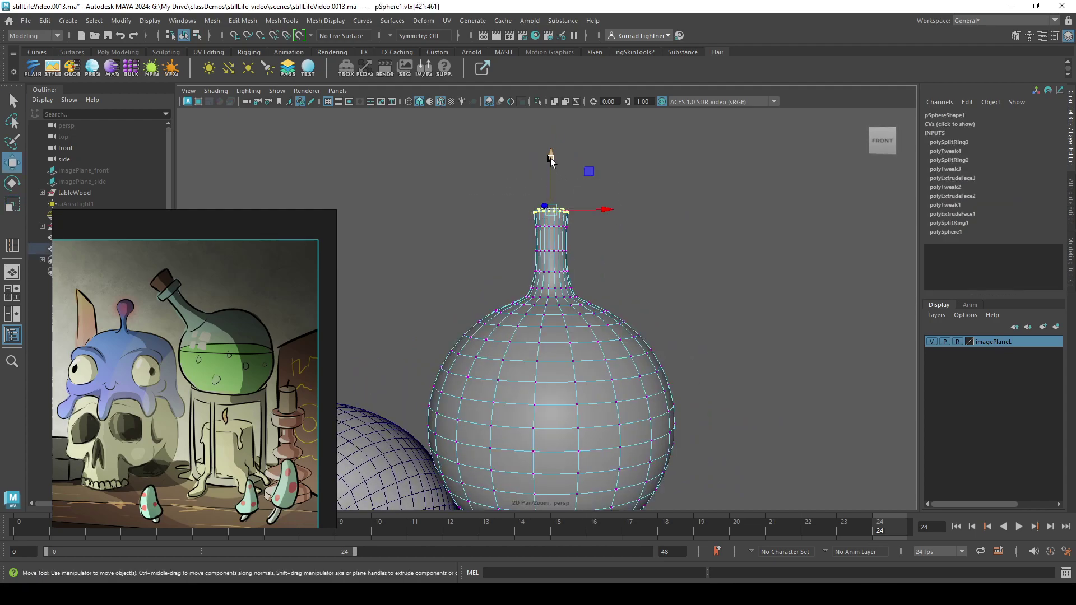
drag(551, 156, 551, 152)
Select the faces of the neck's top cap without the side faces below it and delete them to open the neck
alt+right_drag(583, 213, 640, 229)
alt+drag(640, 228, 613, 258)
alt+middle_drag(572, 226, 579, 313)
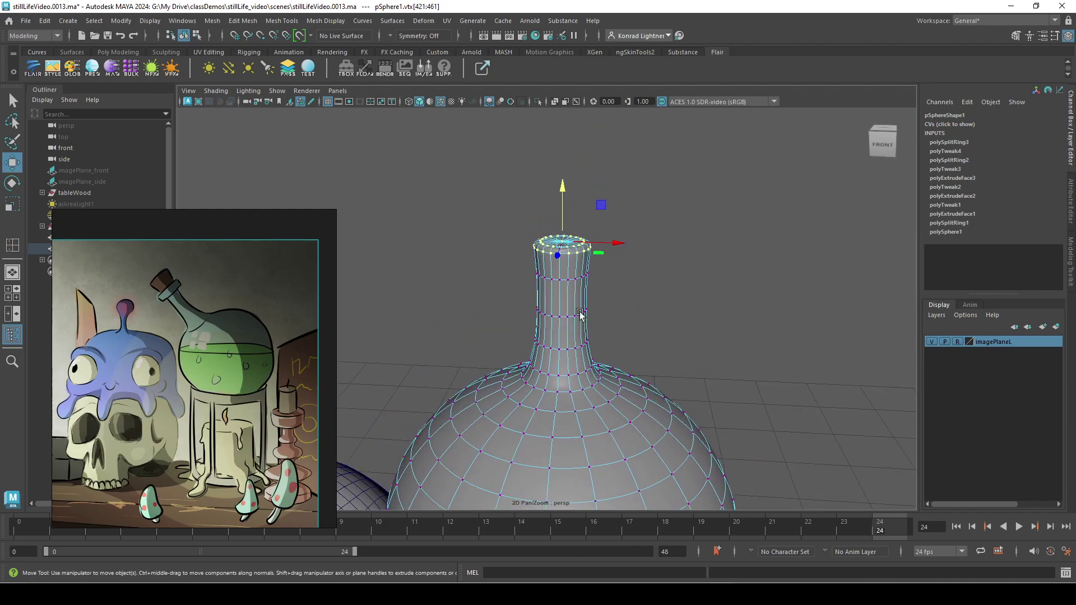
alt+right_drag(579, 313, 683, 339)
key(1)
alt+middle_drag(570, 290, 567, 383)
alt+drag(567, 383, 558, 358)
alt+drag(579, 269, 600, 280)
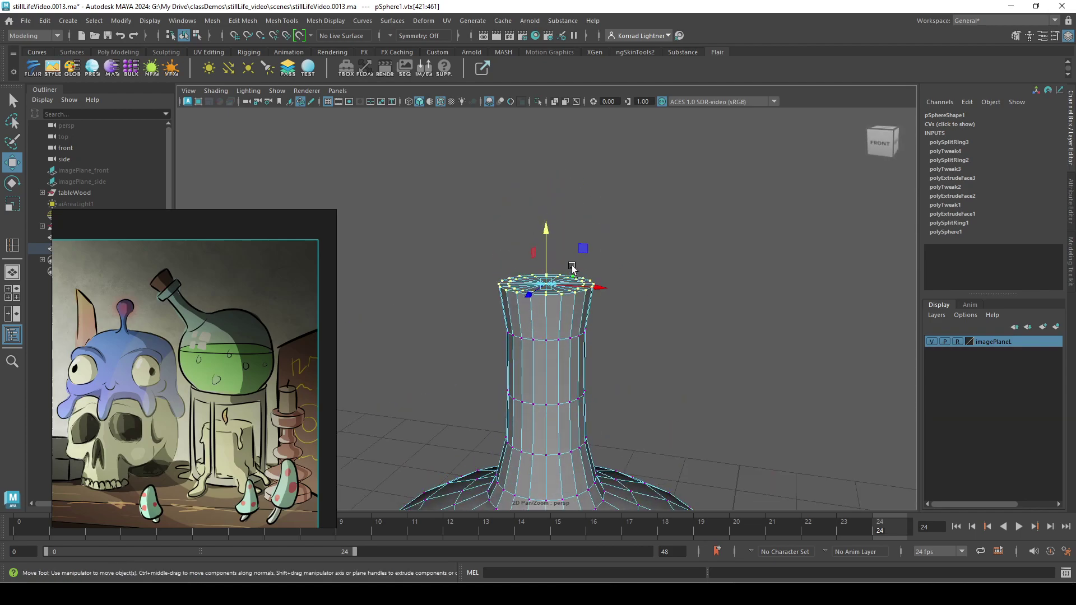
right_drag(572, 265, 573, 289)
alt+drag(500, 306, 499, 275)
click(456, 218)
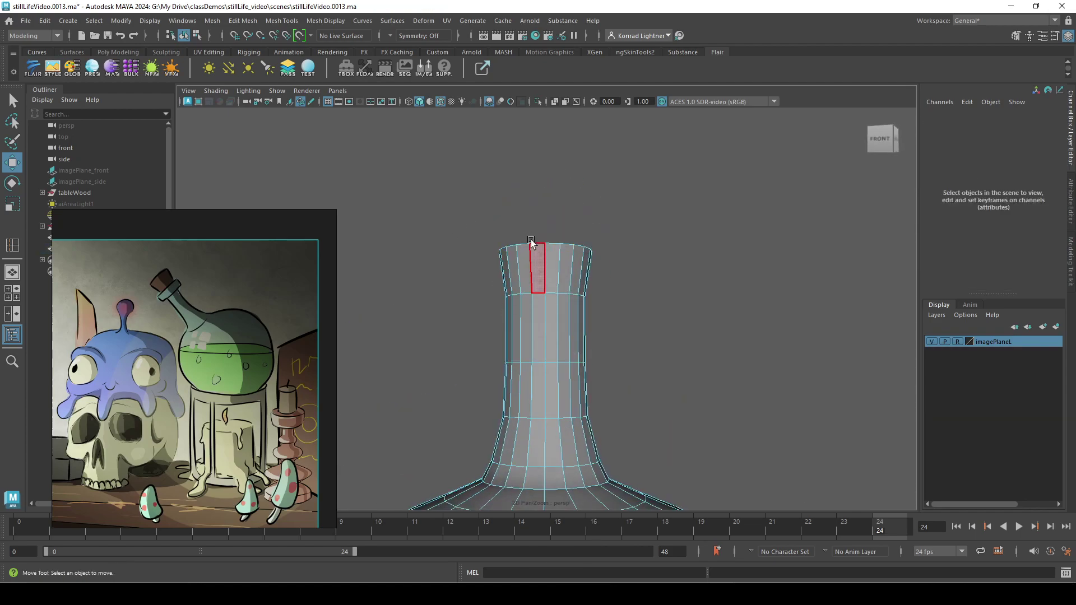
right_drag(531, 241, 535, 281)
drag(429, 207, 690, 273)
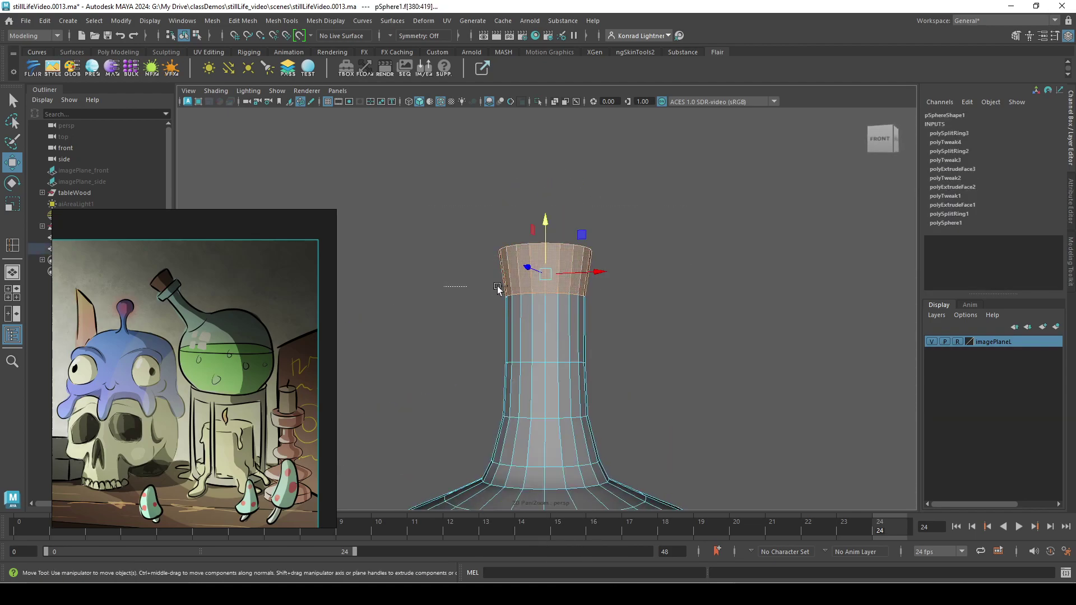
alt+drag(497, 289, 645, 336)
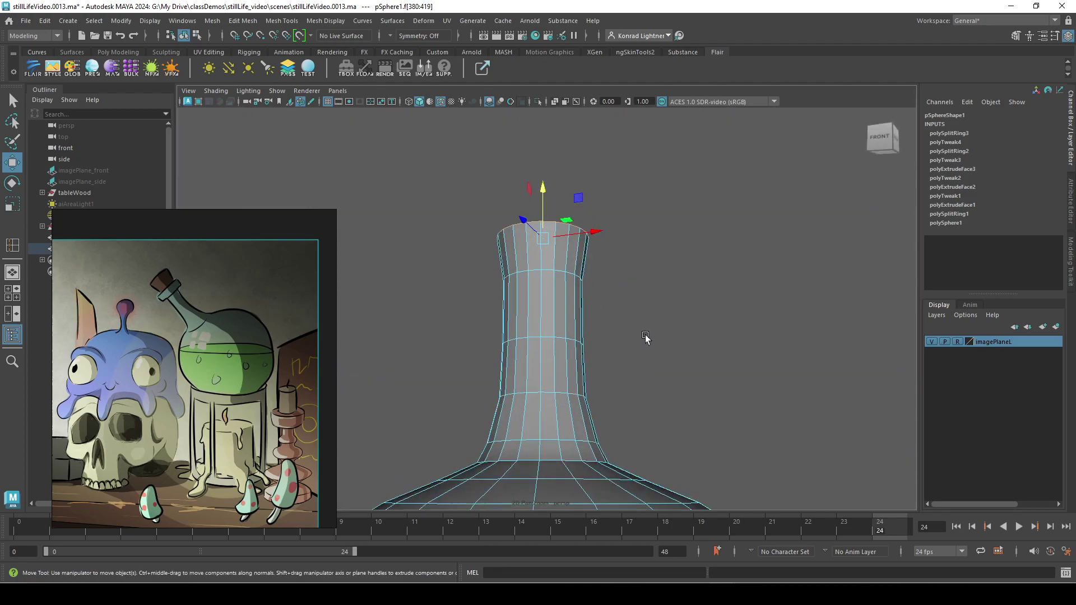
key(Delete)
Extrude the edge loop around the neck's opening and scale it outward to about 1.494 in X and Z
alt+drag(564, 279, 572, 314)
right_drag(572, 314, 567, 255)
click(561, 293)
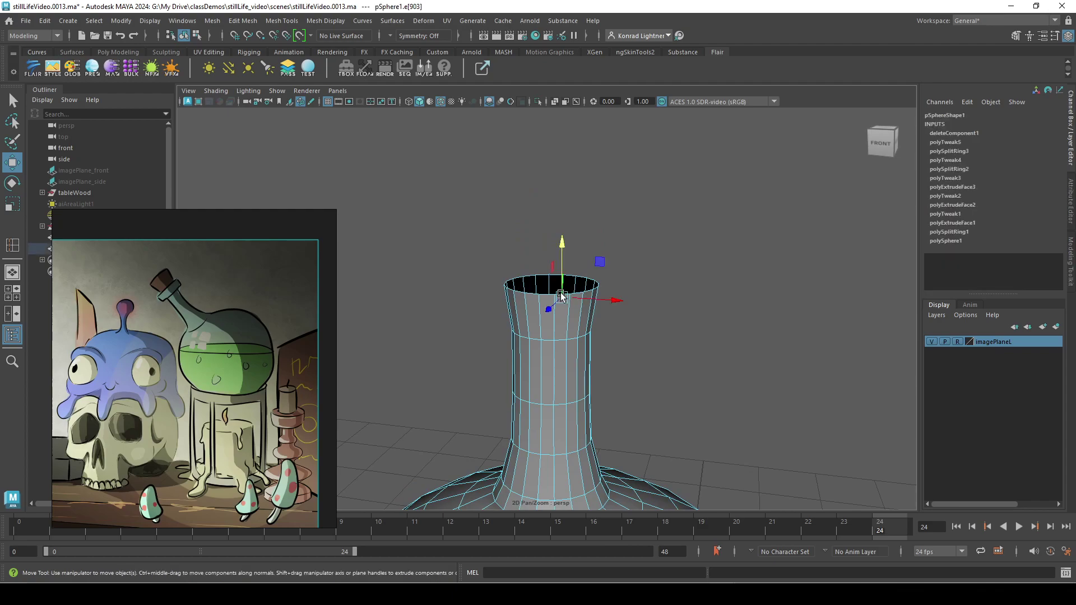
double_click(589, 292)
shift+right_drag(642, 238, 639, 266)
key(r)
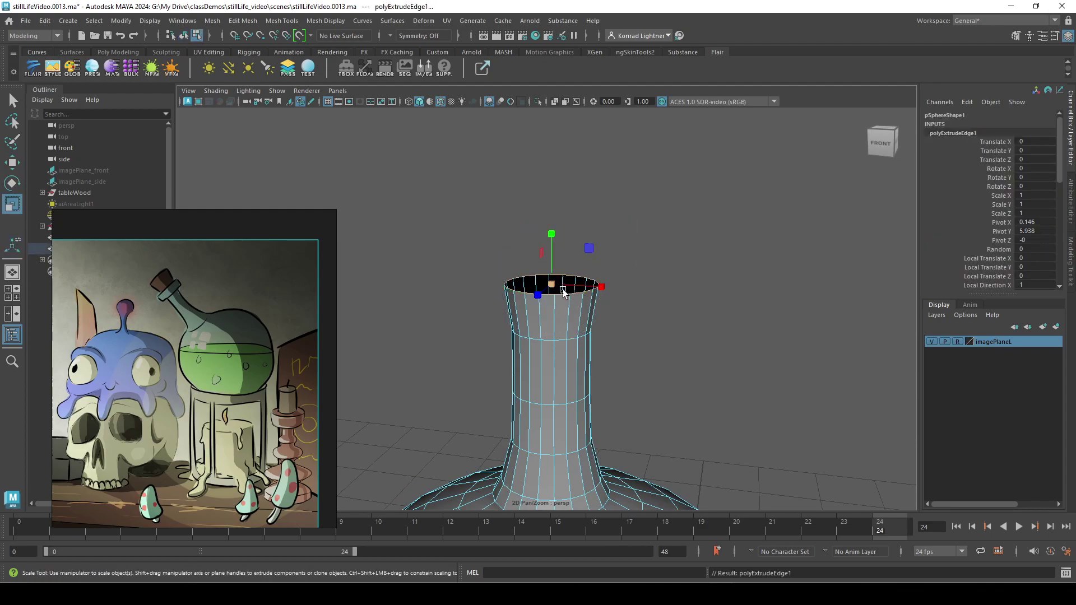
drag(563, 292, 583, 286)
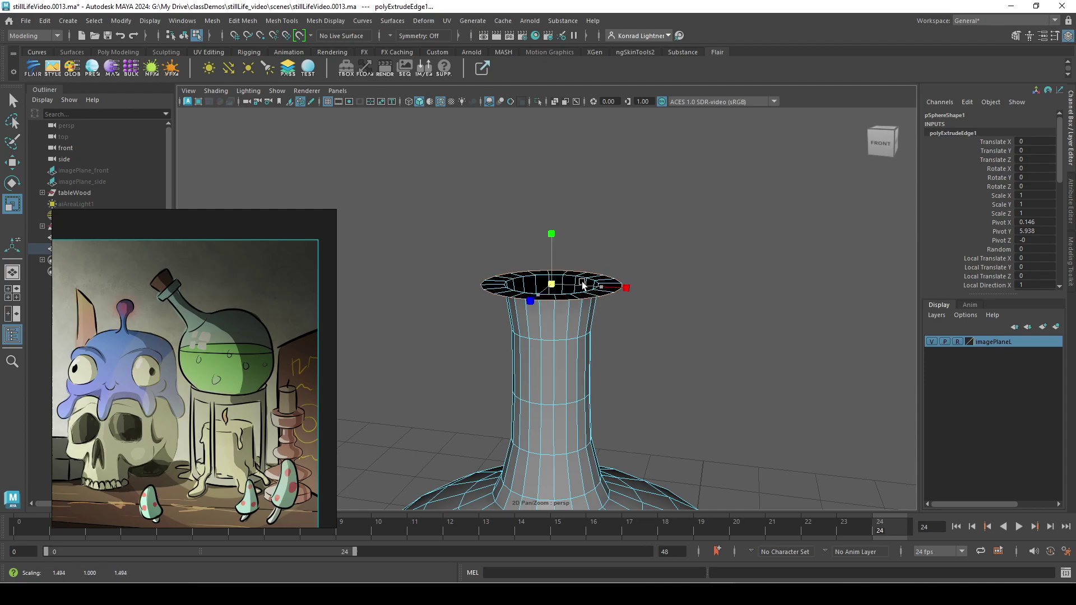
Extrude the flange's outer edge loop upward into a lip and widen its top edge slightly
shift+right_drag(583, 286, 583, 314)
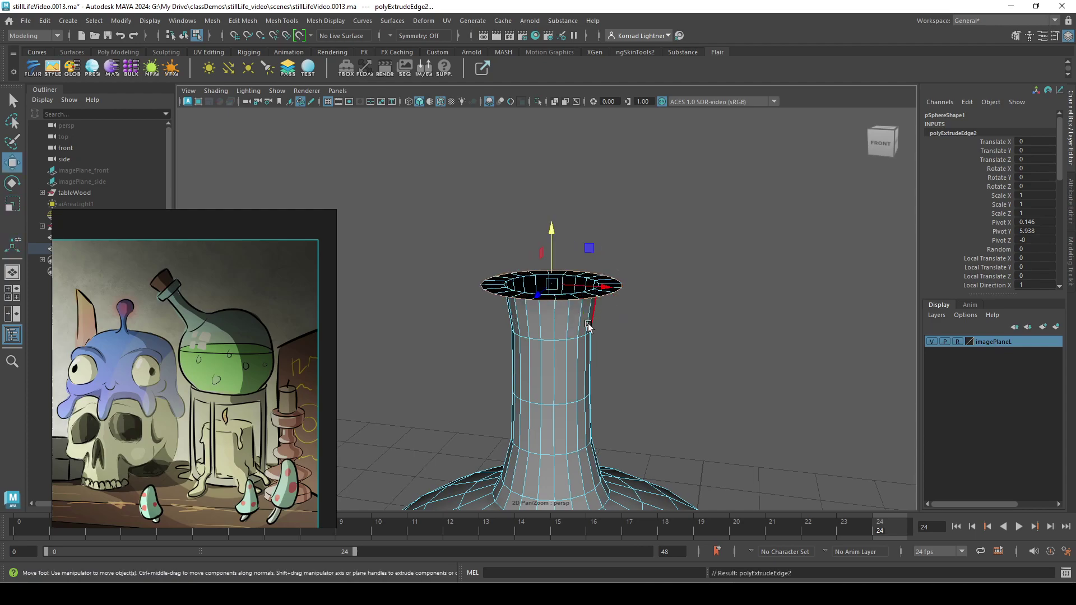
key(w)
drag(551, 231, 550, 189)
key(r)
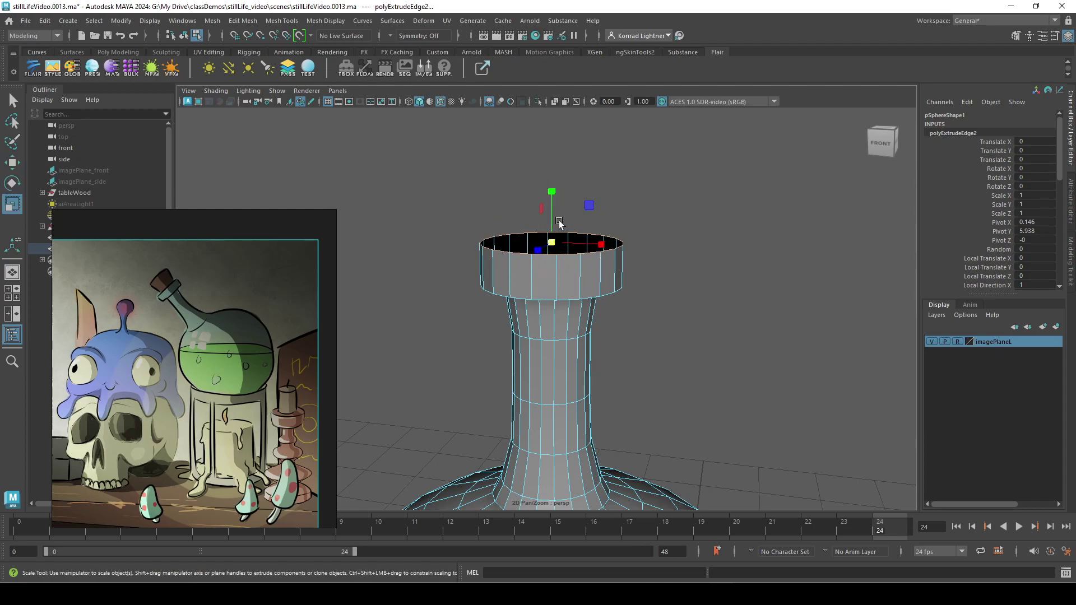
drag(551, 240, 554, 240)
key(w)
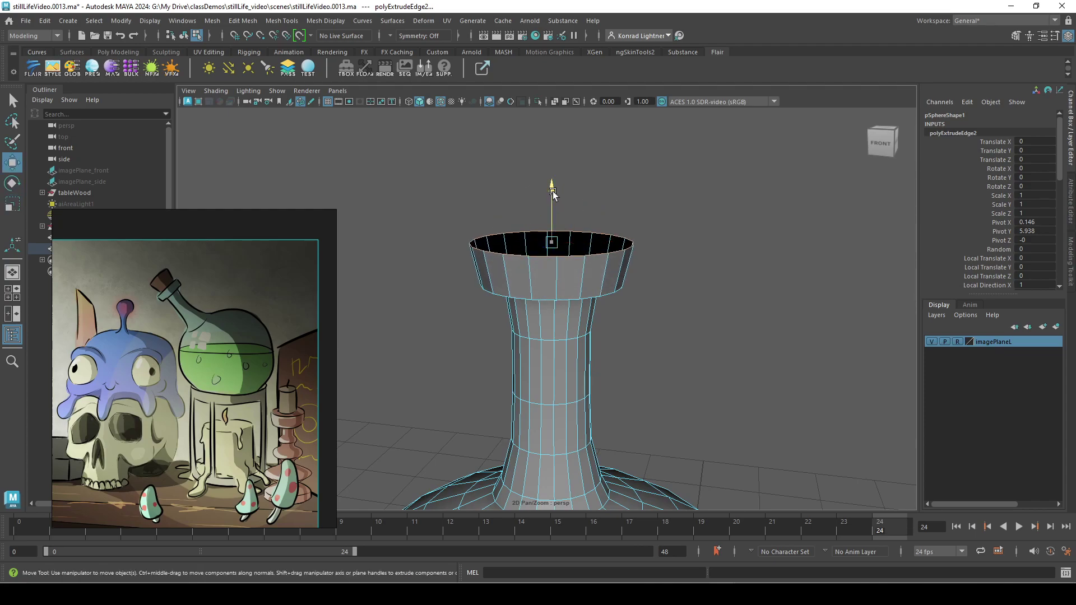
drag(553, 187, 552, 196)
Extrude the lip's top edge loop inward, scaling it to about 0.733 in X and Z to form the rim's flat top
key(e)
key(r)
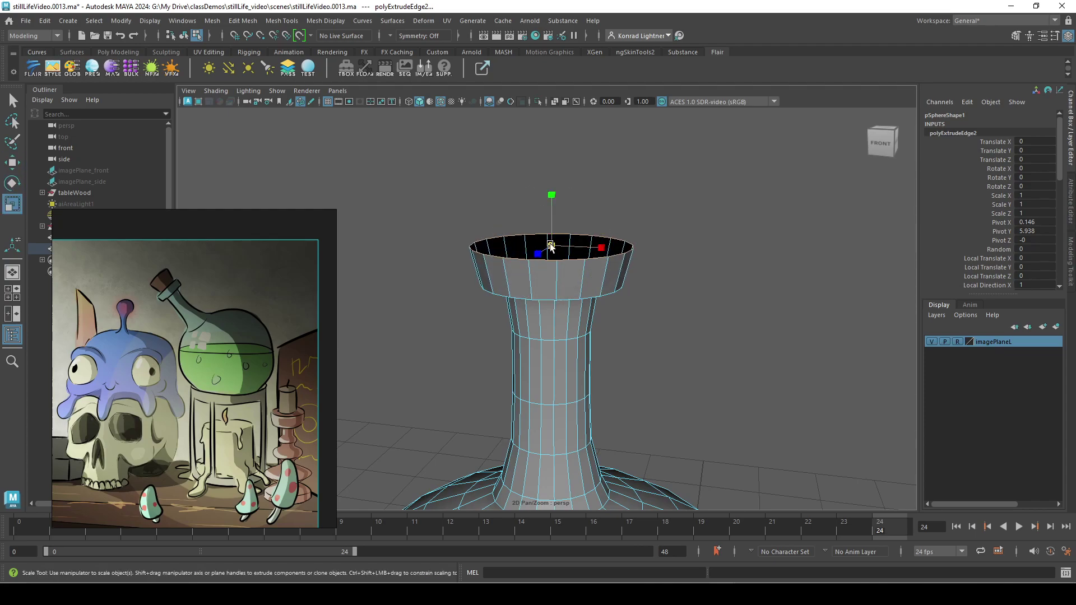
drag(549, 240, 526, 247)
key(ctrl+e)
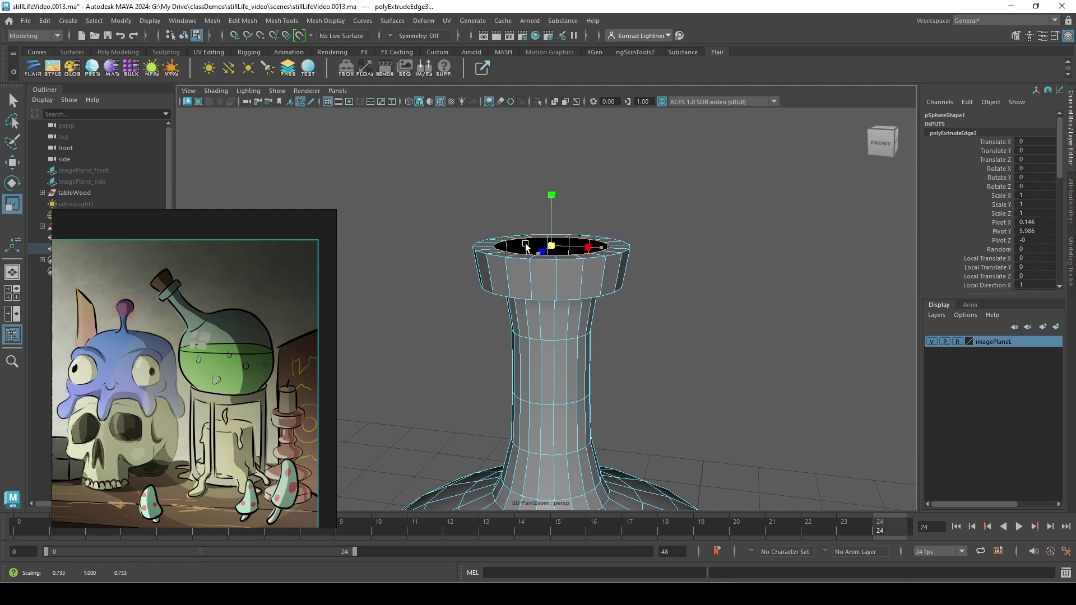
Try extruding the opening's inner edge loop down into the neck to about Y 5.978
alt+drag(561, 289, 605, 330)
key(ctrl+e)
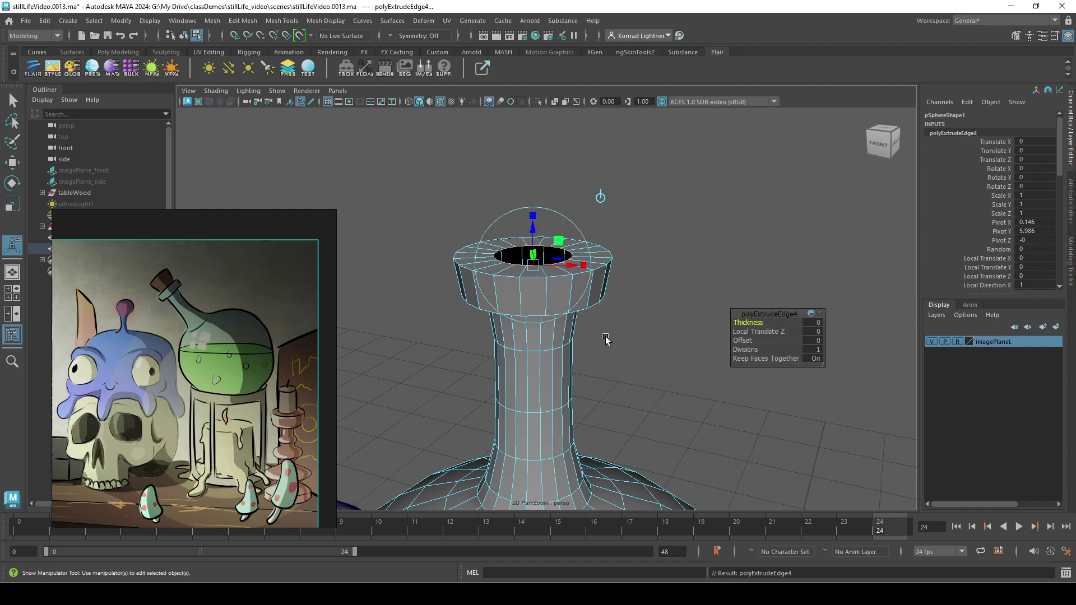
key(w)
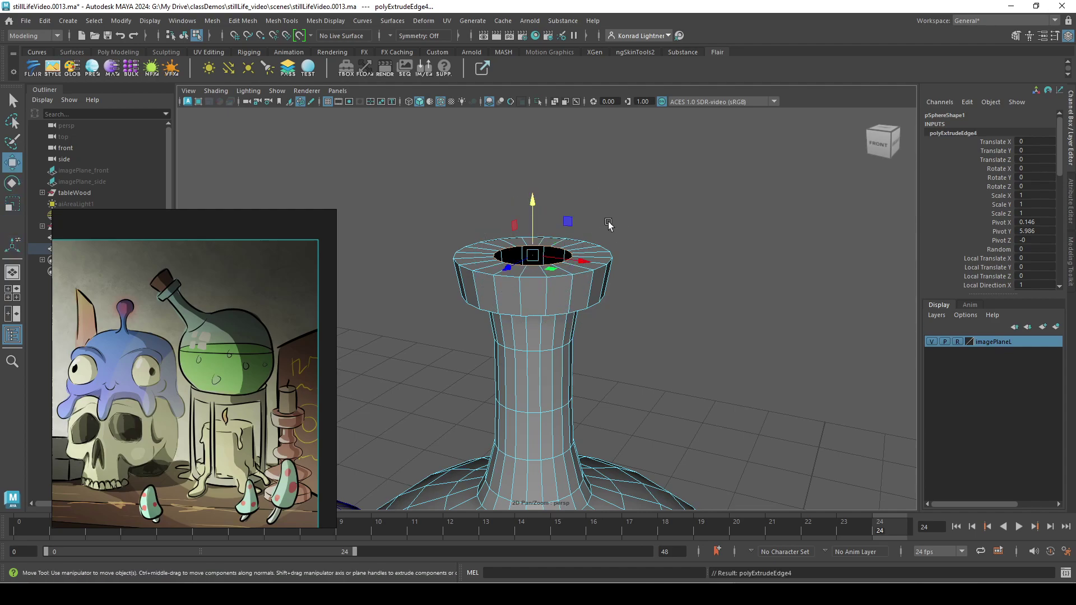
drag(532, 199, 535, 210)
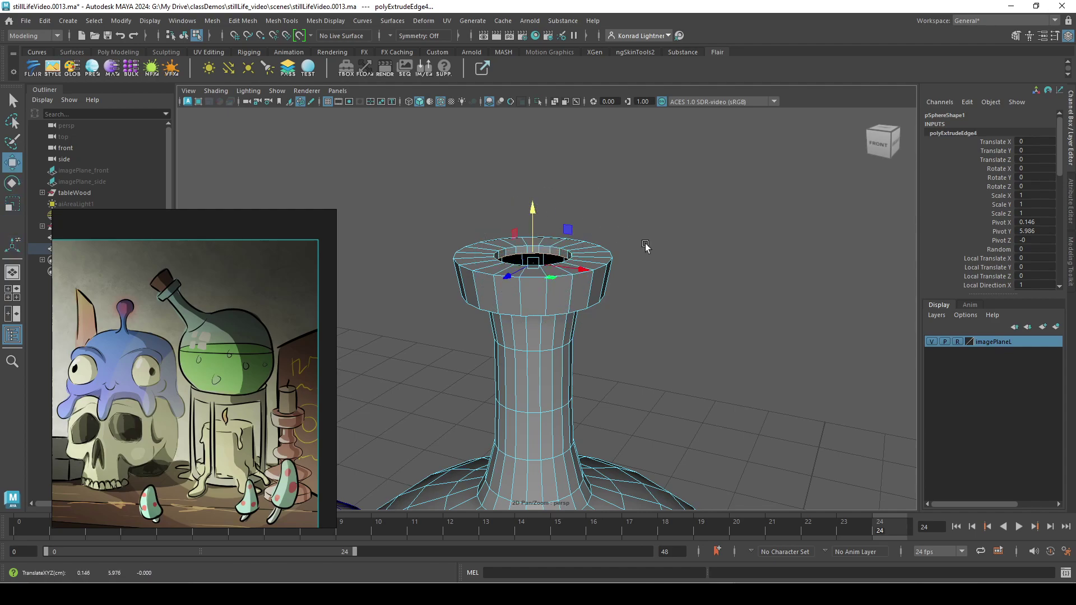
alt+drag(645, 246, 626, 281)
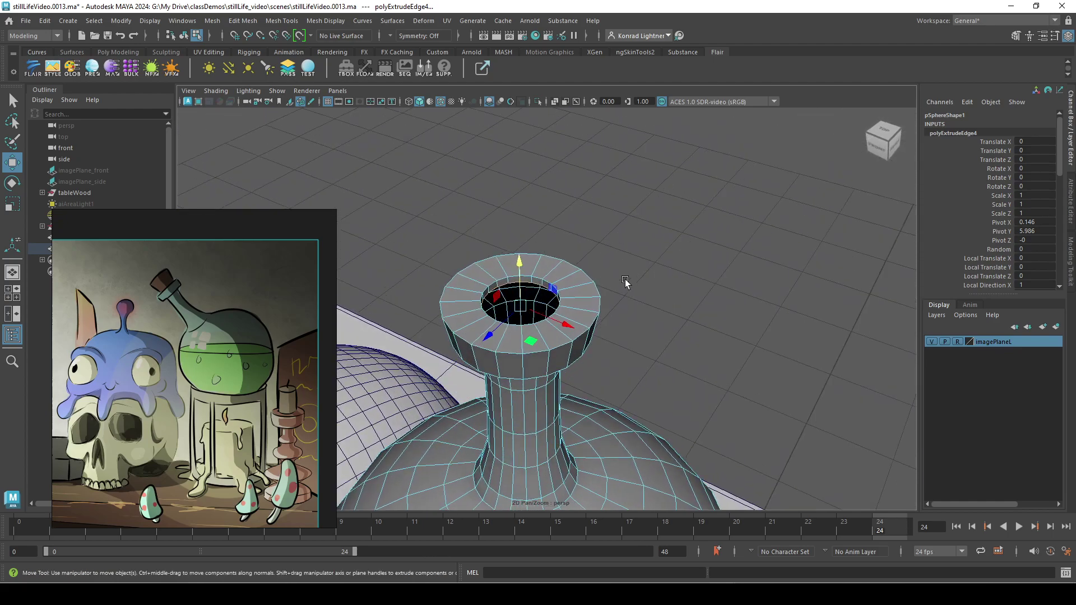
scroll(602, 312, up, 2)
right_drag(572, 276, 571, 302)
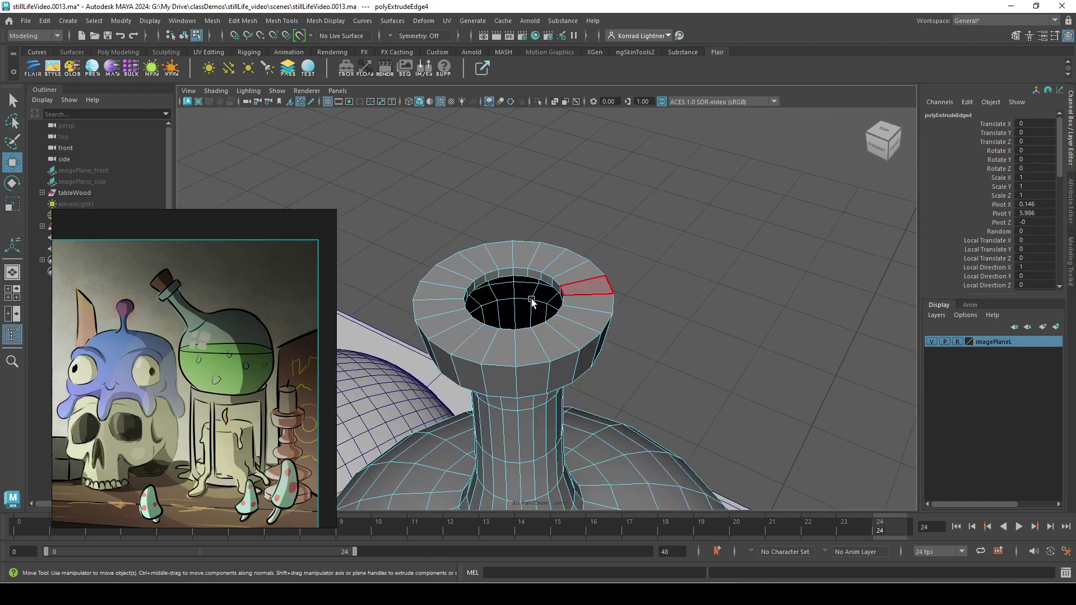
scroll(531, 298, up, 5)
click(538, 247)
Undo the downward extrusion and the last inner rim scaling, then scale the rim's inner edge loop inward again
key(ctrl+z)
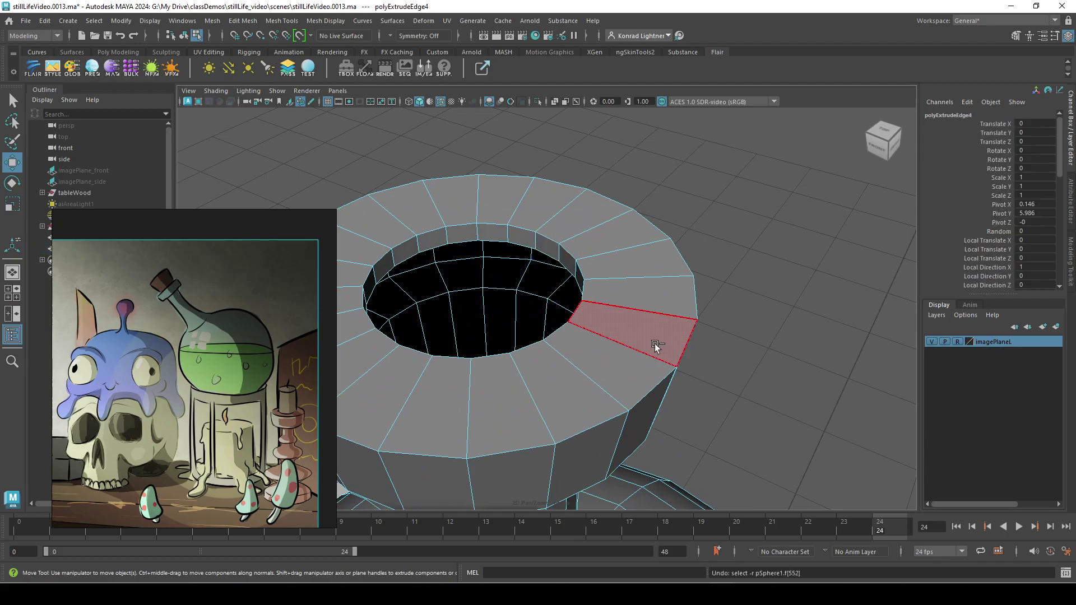
key(ctrl+z)
key(ctrl+z)
key(e)
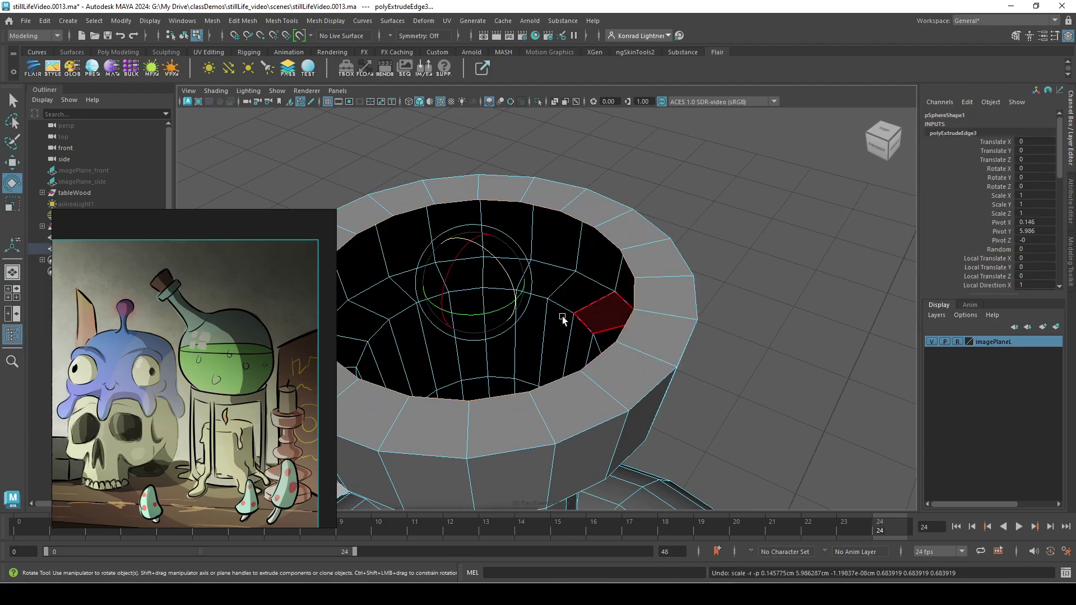
key(r)
drag(475, 284, 396, 296)
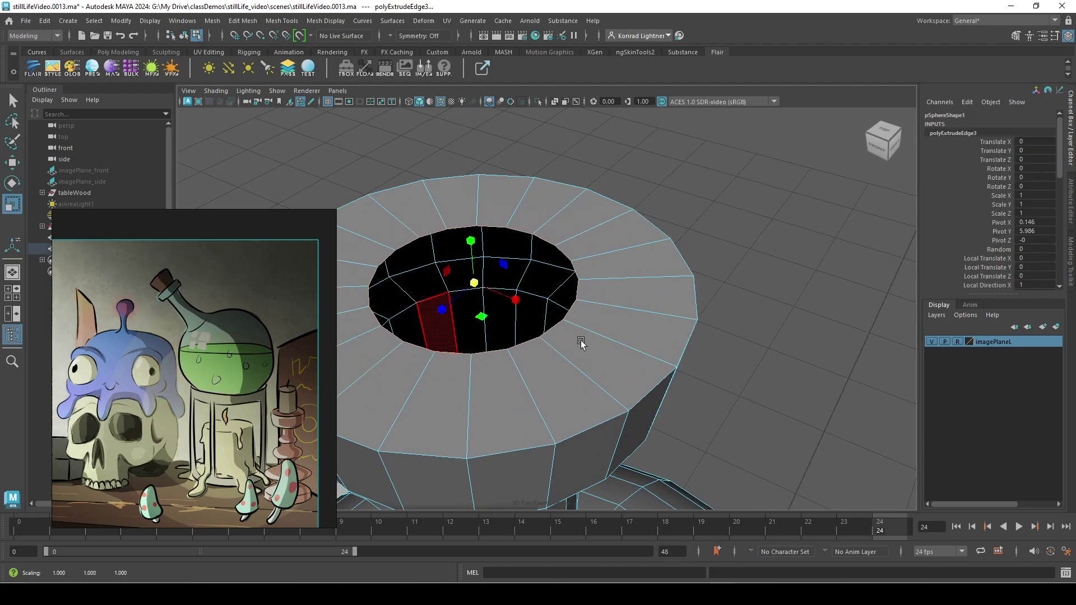
Select the lip's upper and lower outer edge loops and bevel them
alt+right_drag(581, 342, 532, 319)
alt+drag(535, 317, 547, 341)
alt+right_drag(546, 340, 607, 407)
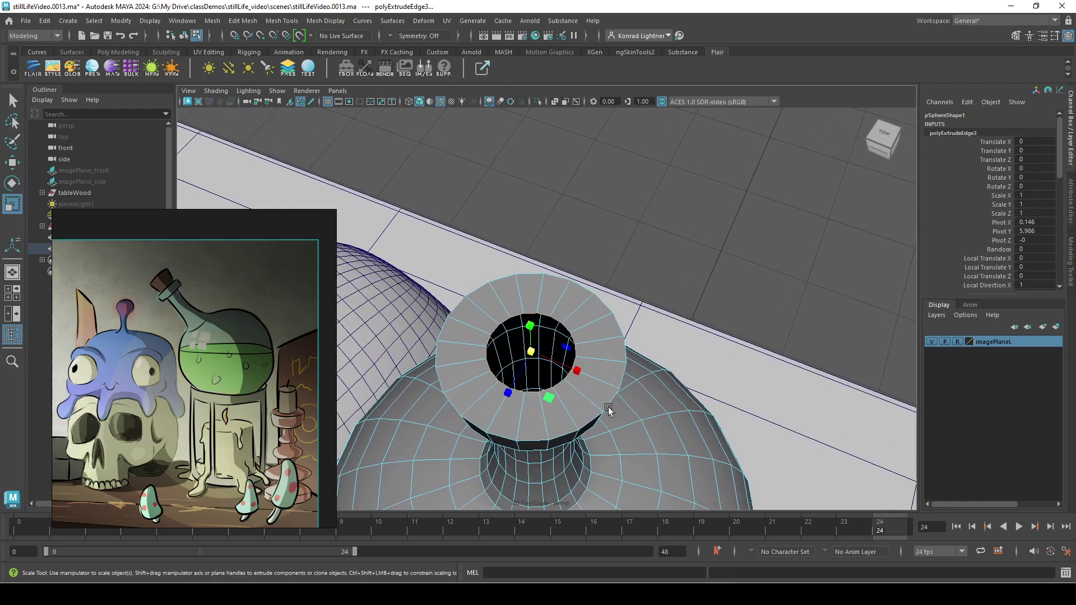
alt+drag(606, 407, 546, 321)
right_drag(571, 262, 640, 220)
alt+right_drag(566, 338, 646, 233)
double_click(634, 284)
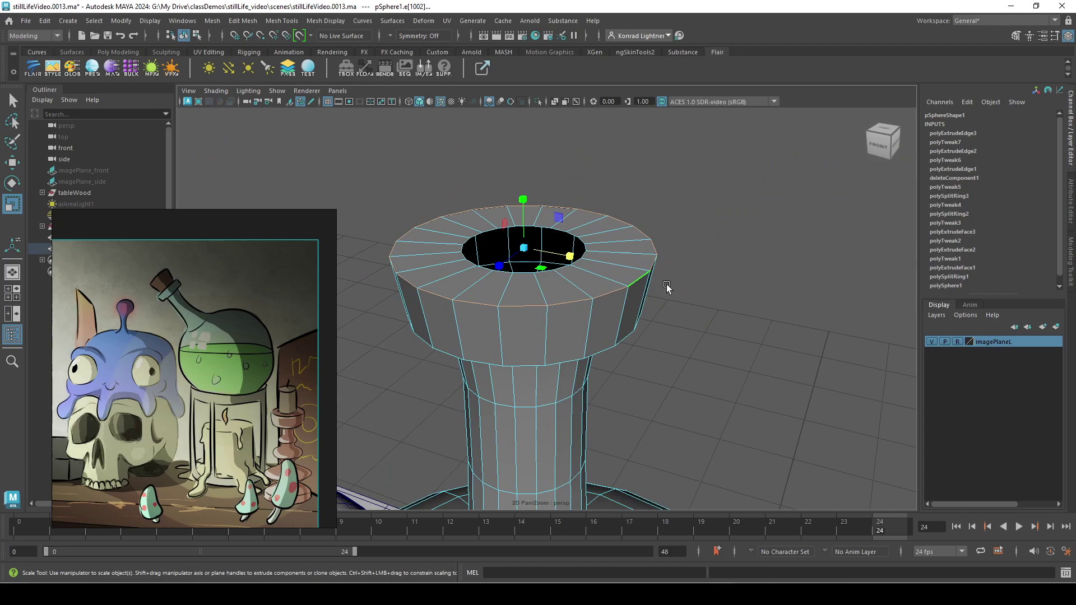
shift+right_click(738, 274)
alt+drag(654, 365, 590, 204)
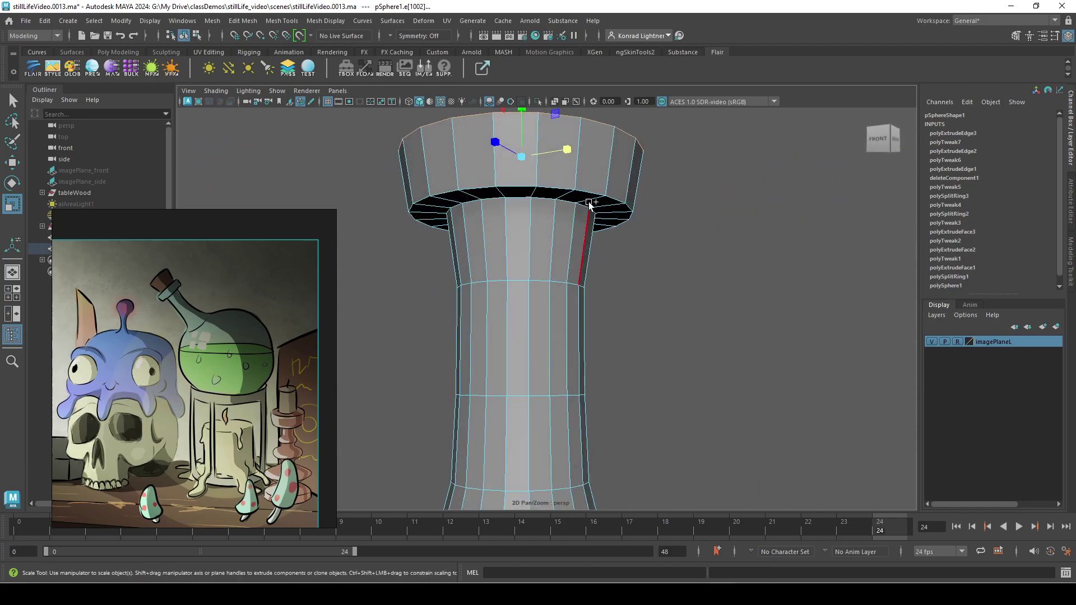
double_click(591, 190)
alt+drag(680, 238, 655, 315)
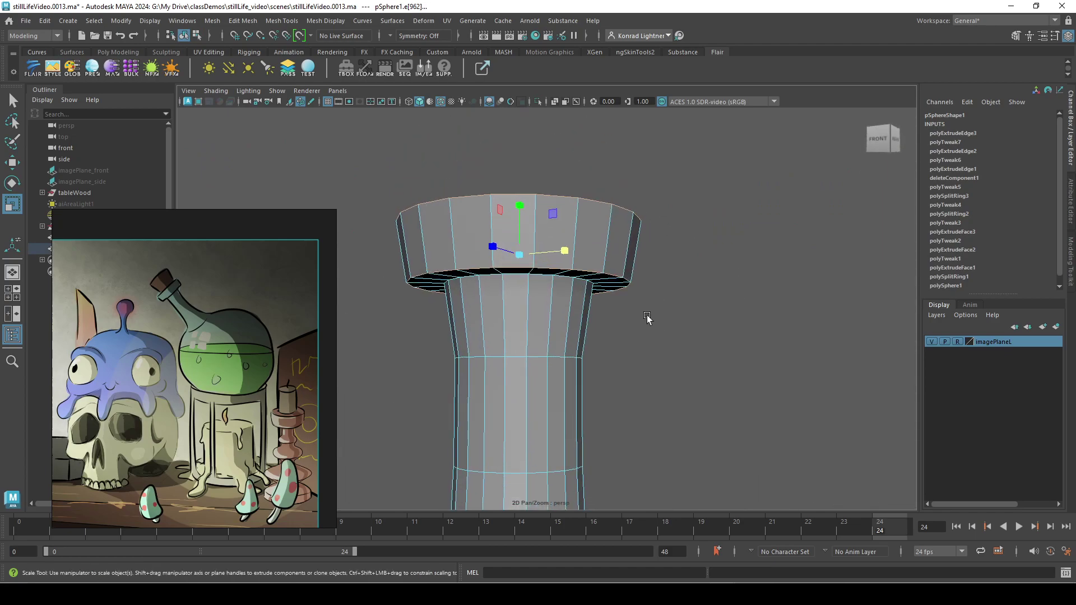
shift+right_drag(655, 315, 700, 314)
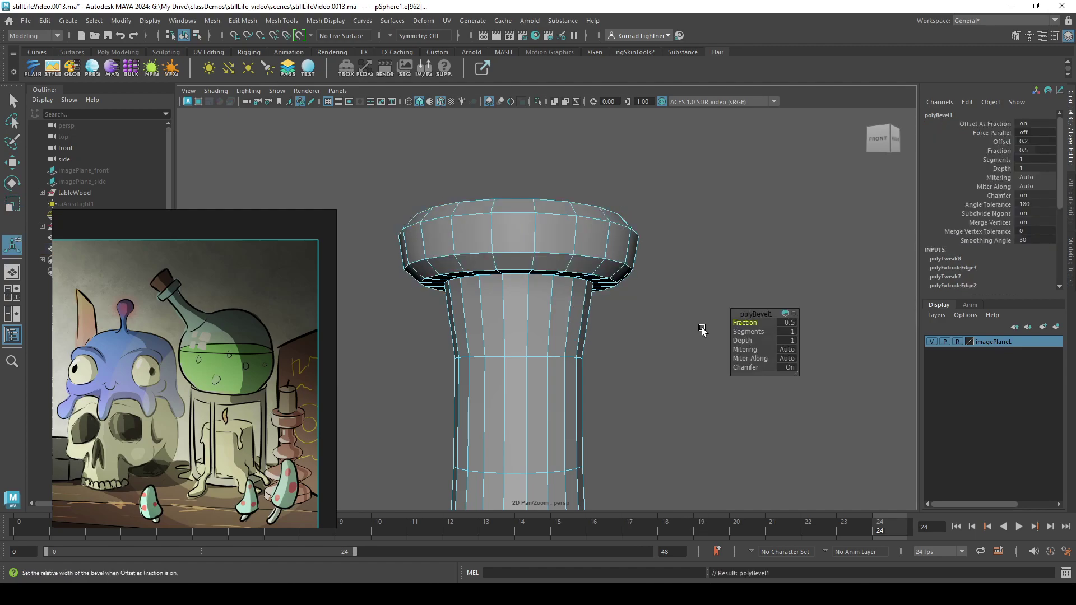
Try bevel fractions of 2 and 1 on the lip, dismissing the CCleaner notification
click(790, 324)
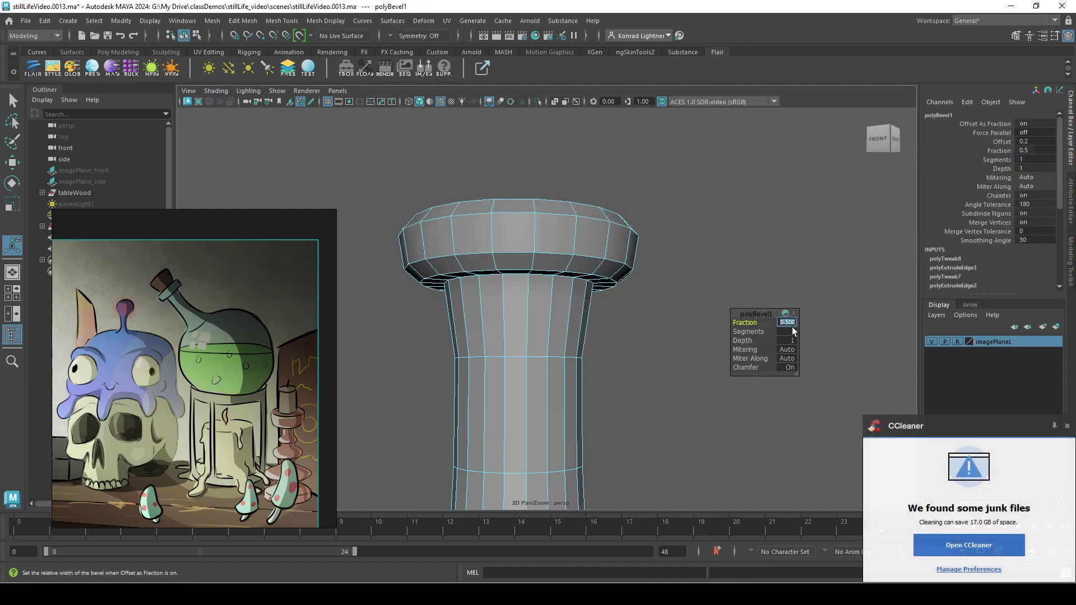
text(2)
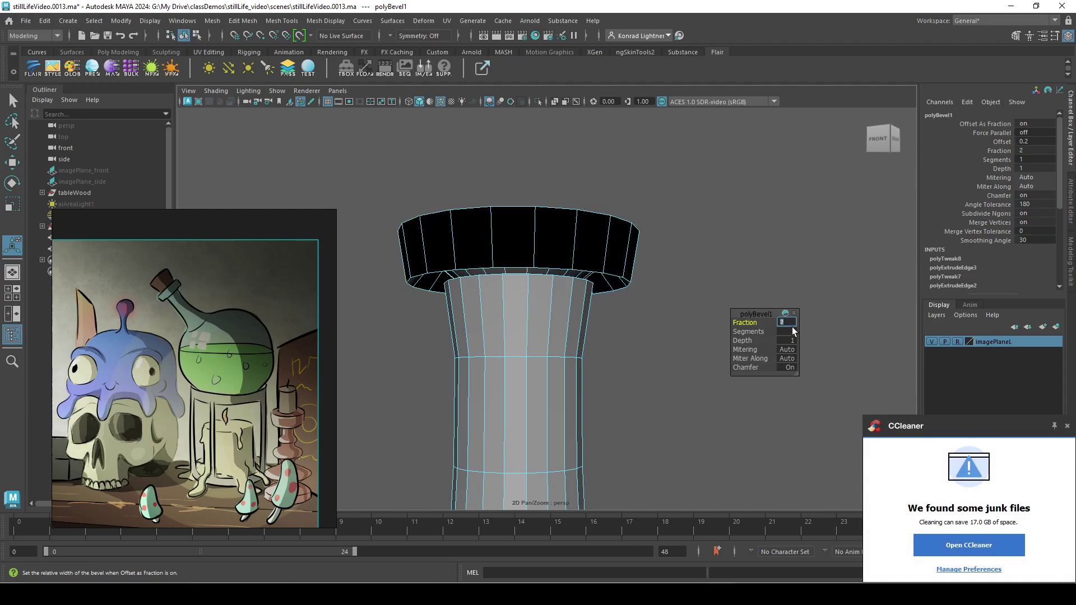
click(1068, 427)
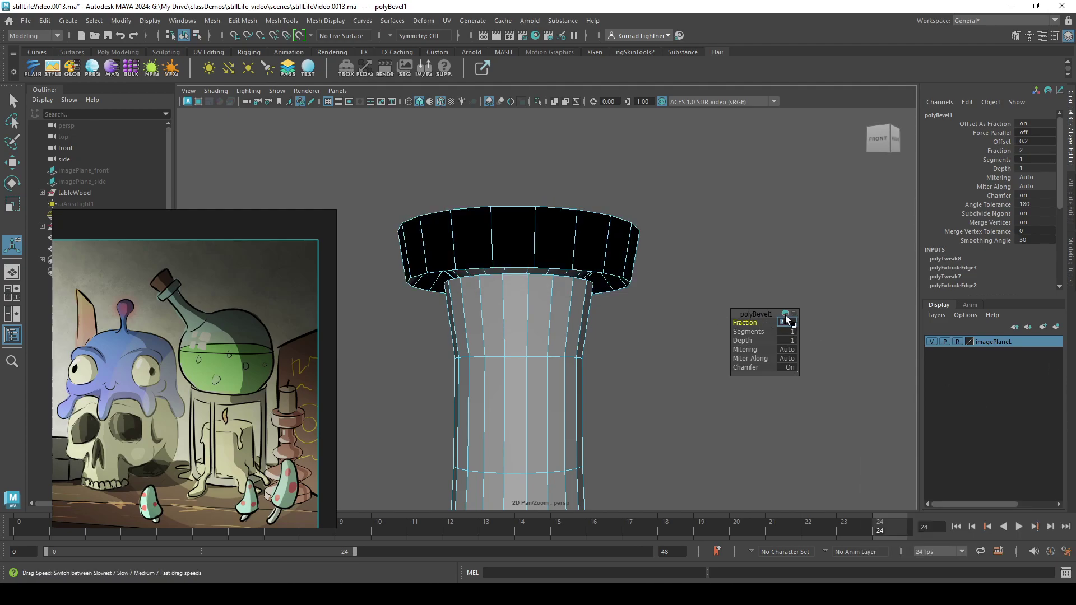
text(1)
key(Return)
Set the lip bevel's fraction to 0.1
text(0.)
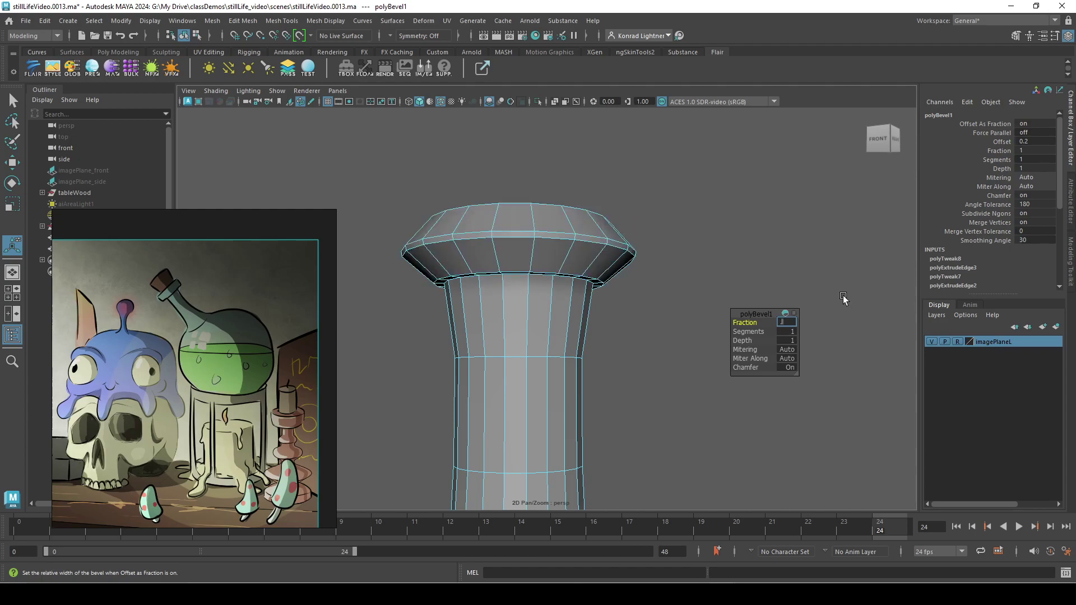
text(1)
key(Return)
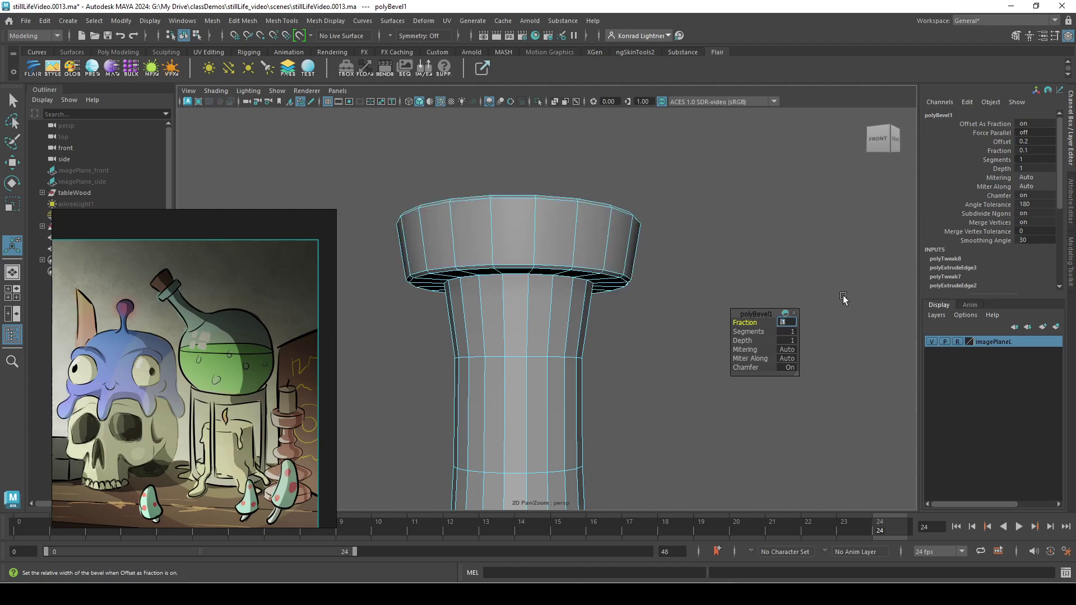
click(791, 332)
key(Return)
Insert an edge loop around the lip, about midway up its outer side
alt+drag(741, 181, 661, 238)
alt+middle_drag(596, 280, 643, 241)
alt+right_drag(643, 241, 715, 149)
shift+right_drag(698, 200, 643, 216)
click(563, 292)
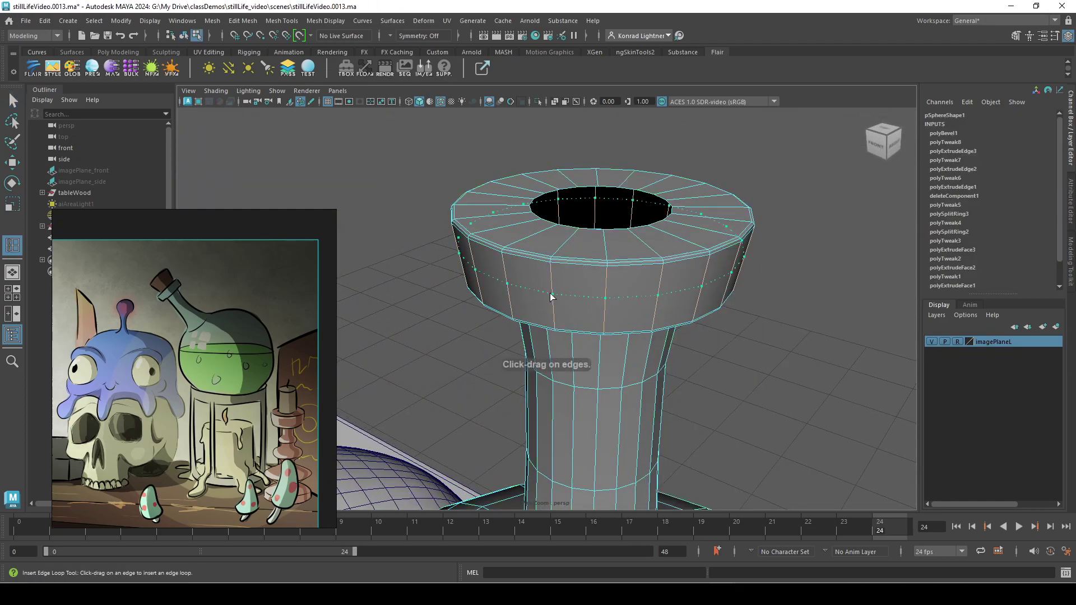
Scale the new middle edge loop of the lip outward slightly to round its outer side
key(r)
shift+drag(599, 237, 504, 251)
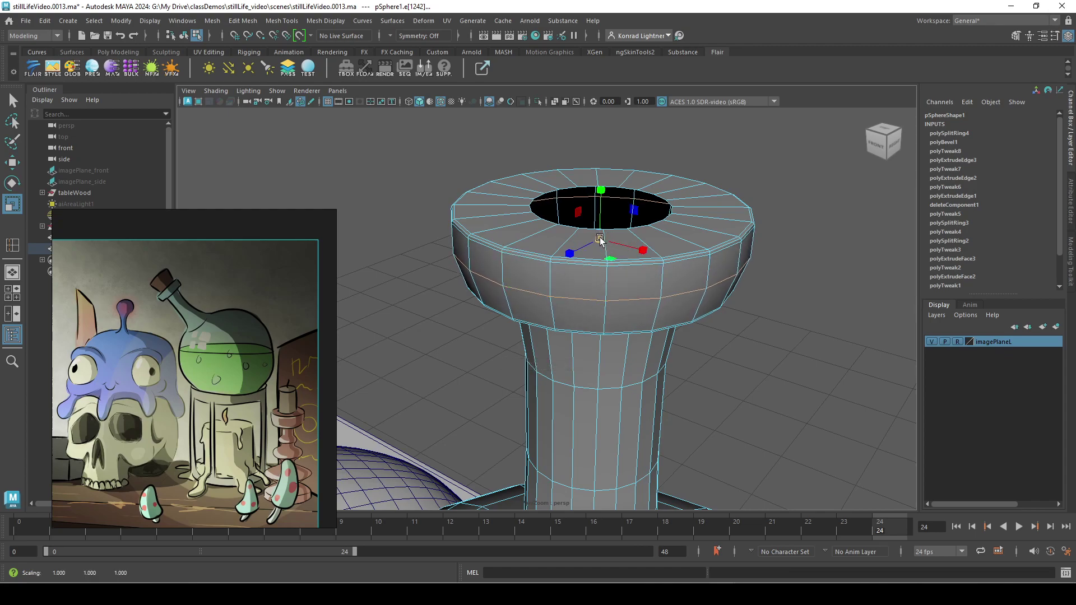
drag(599, 239, 603, 239)
Bevel the edge loop where the neck meets the underside of the lip
alt+right_drag(600, 239, 577, 312)
alt+drag(577, 312, 583, 229)
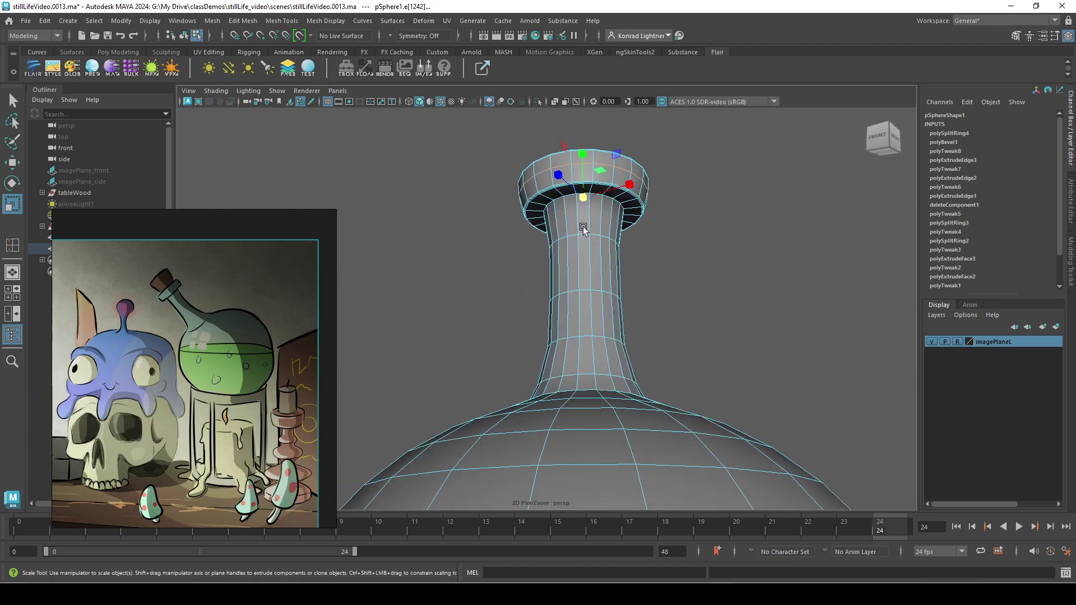
alt+middle_drag(583, 229, 569, 332)
alt+right_drag(541, 350, 668, 349)
right_drag(629, 284, 648, 233)
alt+right_drag(577, 286, 635, 314)
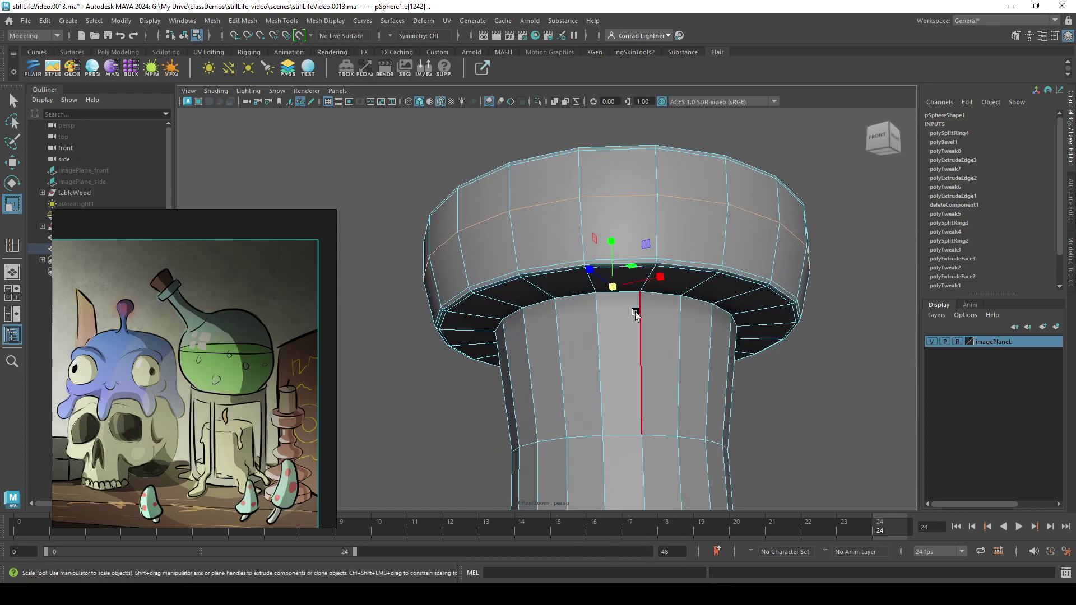
click(670, 296)
shift+right_drag(800, 315, 801, 316)
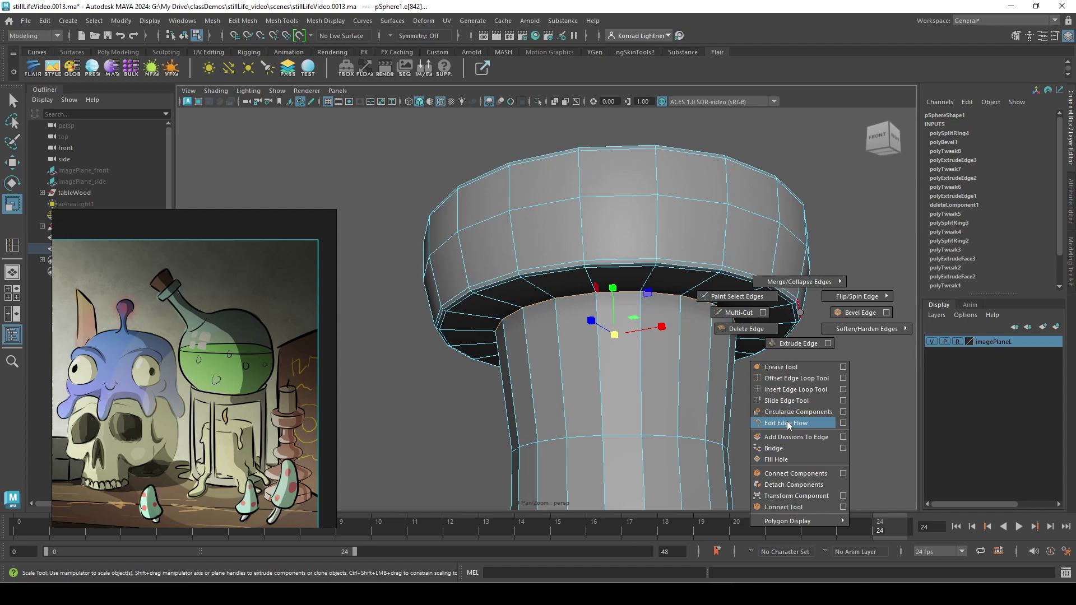
click(860, 312)
scroll(703, 385, up, 5)
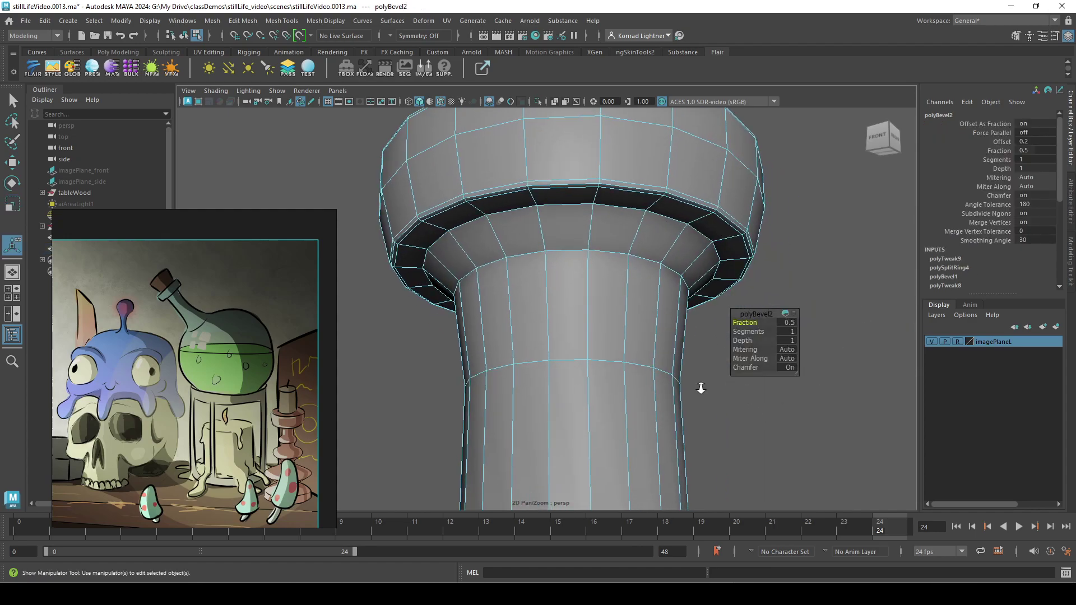
Set the neck-to-lip bevel's fraction to 0.1 and its segments to 2
click(789, 322)
text(0.1)
key(Return)
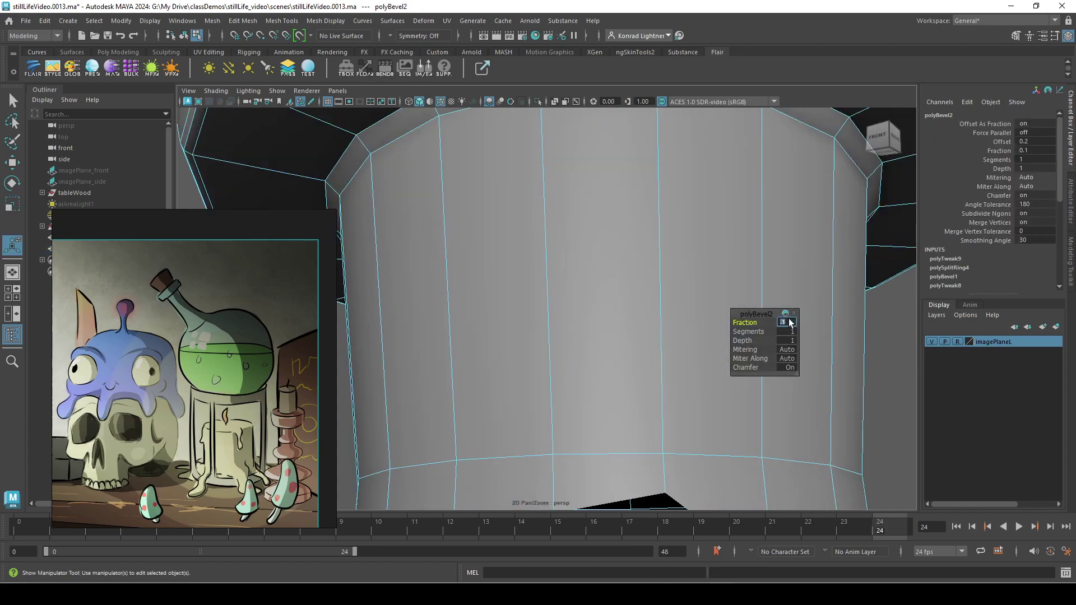
click(794, 339)
click(793, 331)
key(Return)
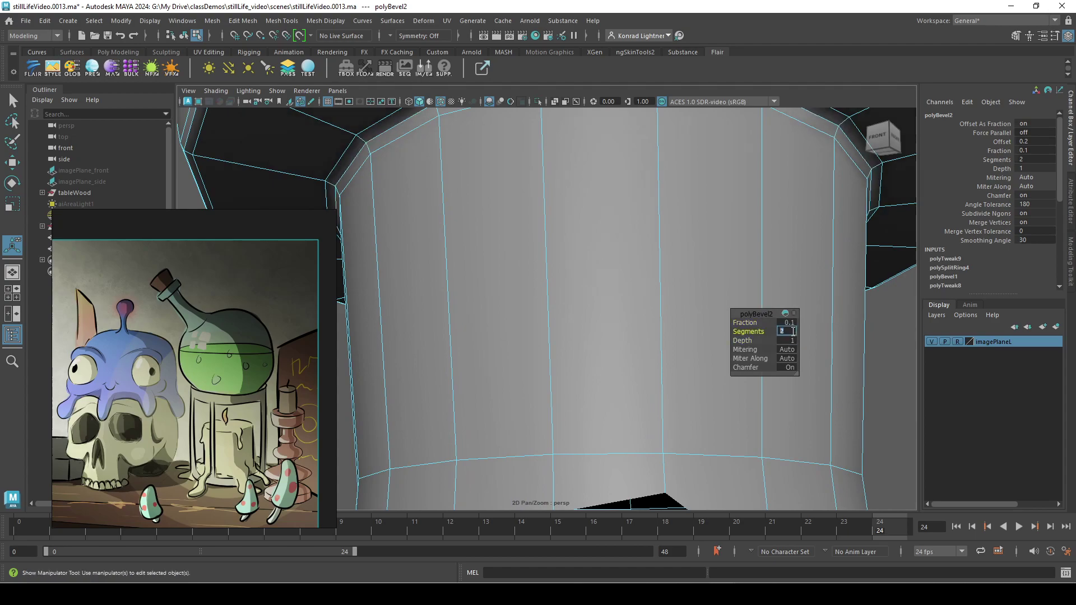
Raise the vertices of the lip and upper neck slightly to lengthen the flask's neck
alt+right_drag(727, 324, 618, 309)
alt+middle_drag(617, 309, 600, 171)
alt+right_drag(599, 171, 630, 175)
alt+drag(629, 175, 619, 257)
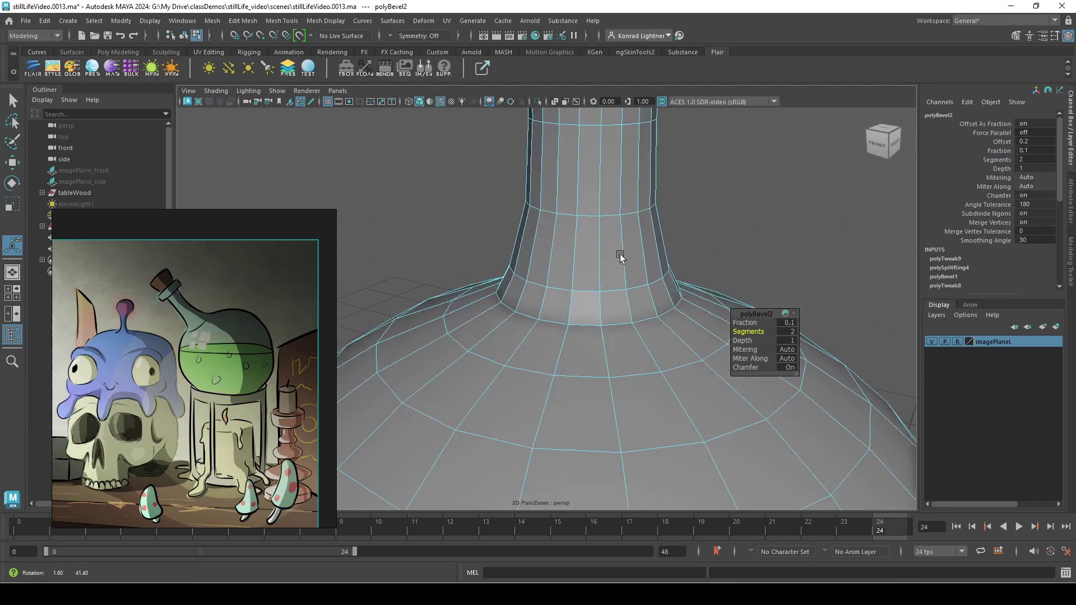
scroll(636, 364, down, 5)
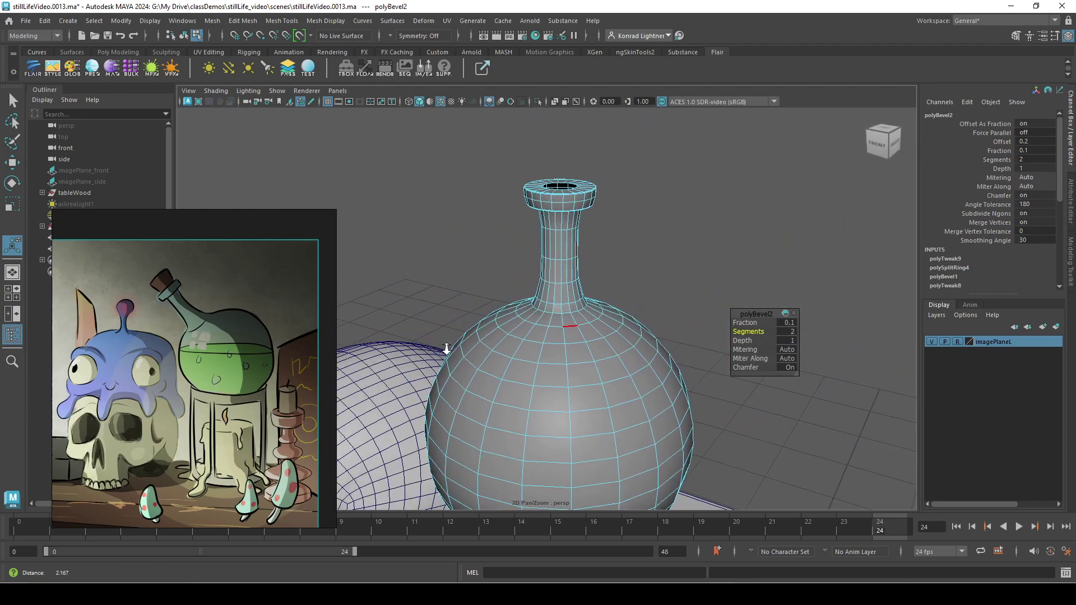
right_drag(544, 263, 608, 246)
alt+drag(637, 275, 650, 252)
right_drag(568, 206, 518, 206)
drag(476, 150, 670, 227)
key(w)
drag(562, 155, 562, 143)
Adjust the height of the vertex ring below the lip, then raise the mid-neck ring and scale it inward to taper the neck
drag(531, 204, 610, 235)
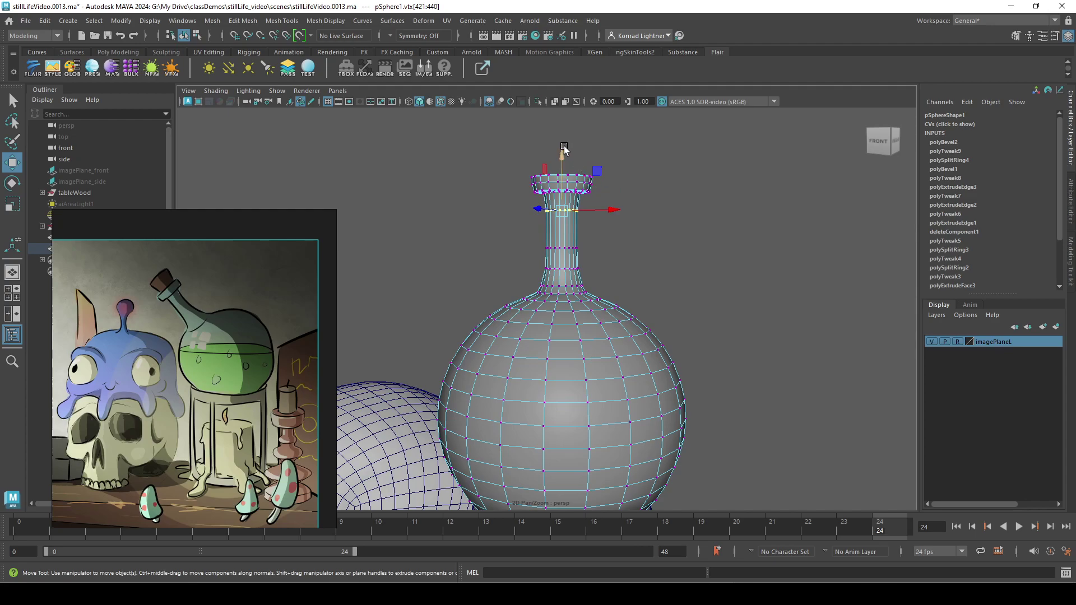
drag(562, 145, 564, 145)
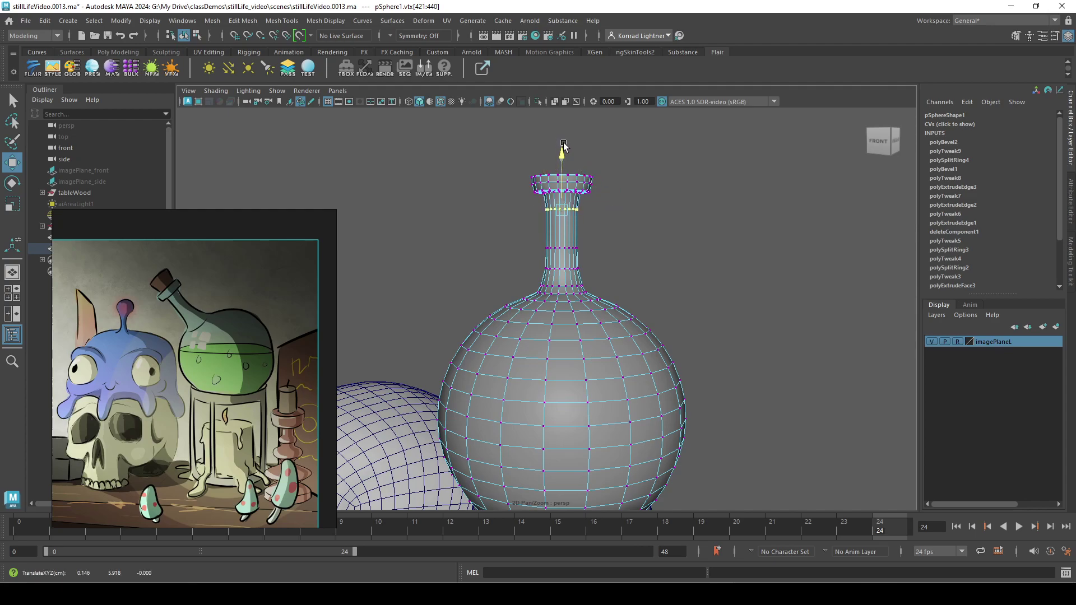
drag(499, 236, 581, 259)
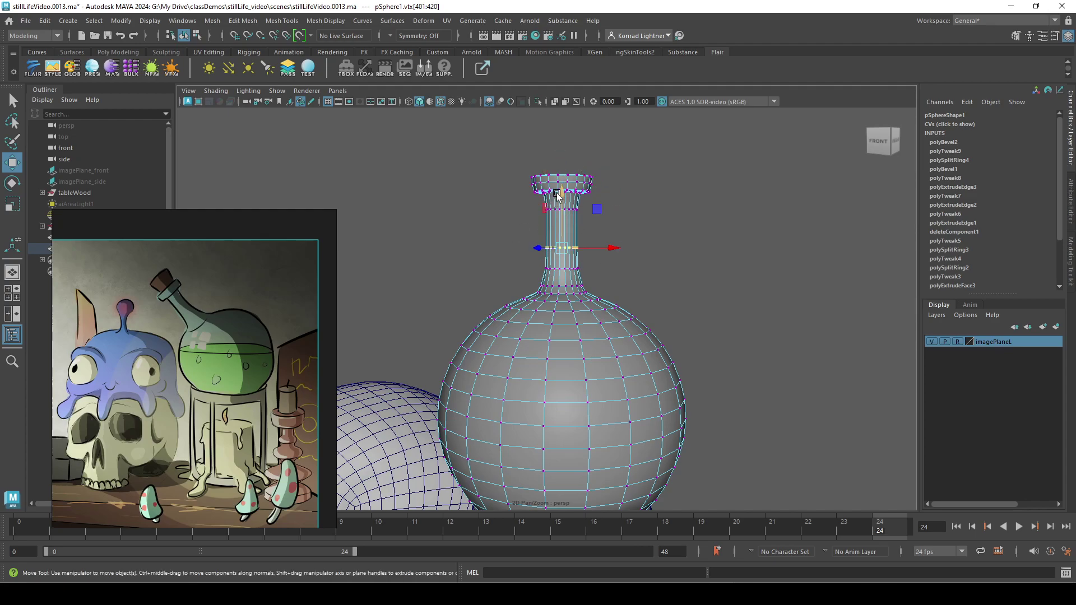
drag(558, 195, 558, 186)
key(r)
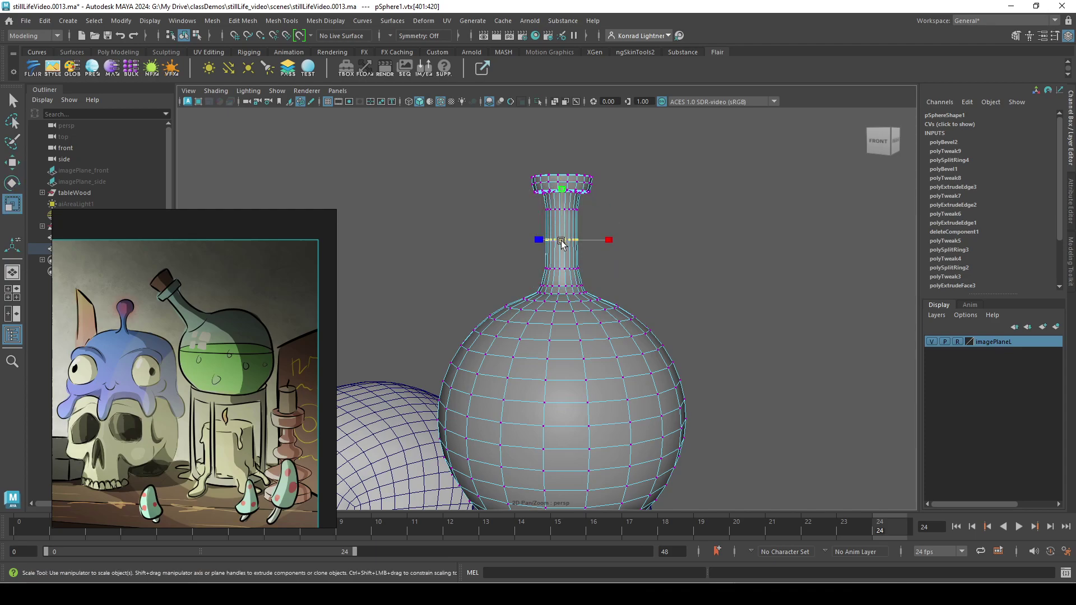
drag(561, 241, 553, 241)
key(w)
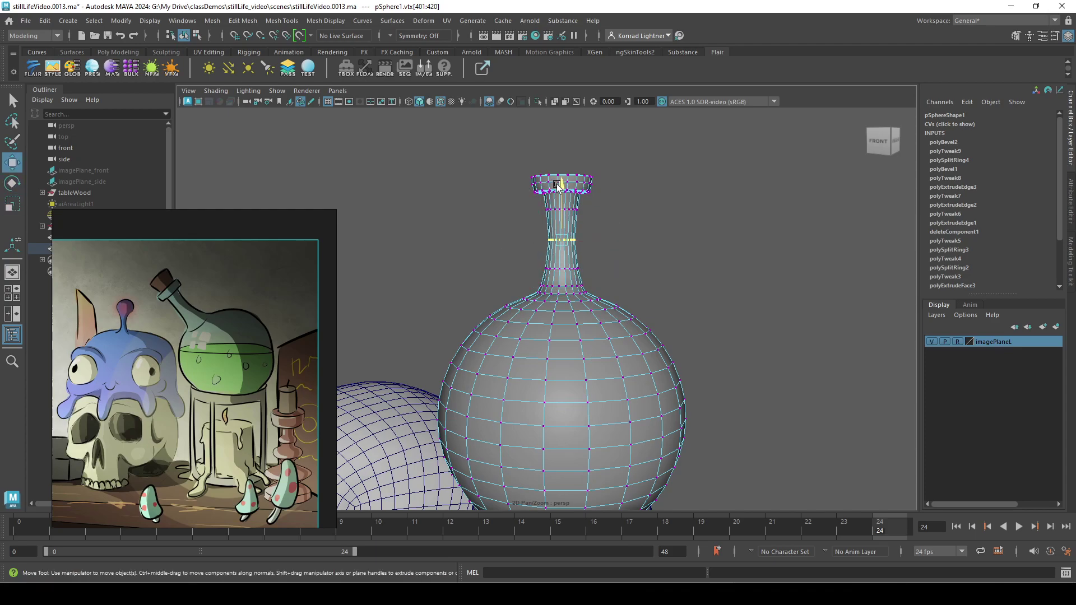
drag(558, 184, 555, 179)
key(r)
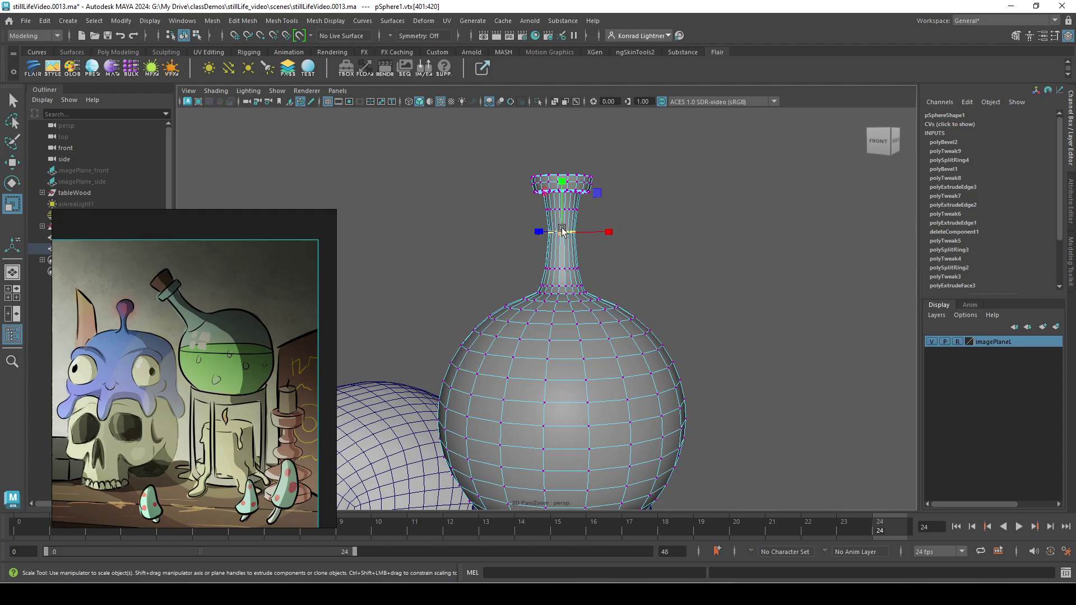
drag(562, 230, 565, 232)
Return the flask to object mode, deselect it and check its overall shape
click(665, 292)
scroll(600, 301, down, 5)
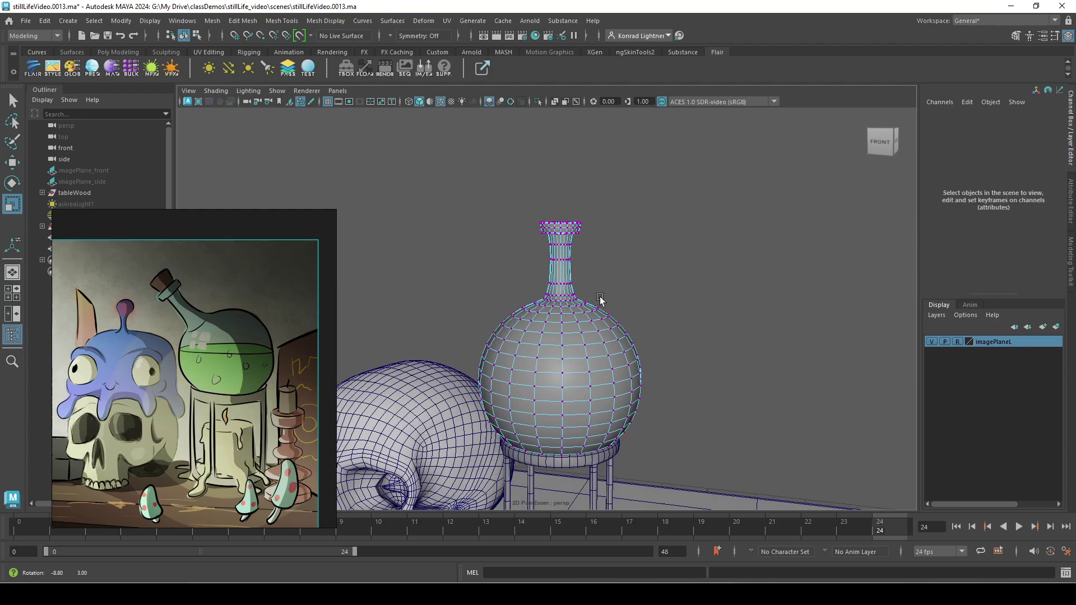
right_drag(564, 256, 636, 224)
alt+right_drag(667, 257, 506, 267)
mouse_move(546, 305)
alt+mouse_down()
mouse_move(564, 337)
mouse_move(512, 308)
mouse_move(564, 316)
alt+mouse_up()
scroll(720, 368, up, 4)
click(724, 297)
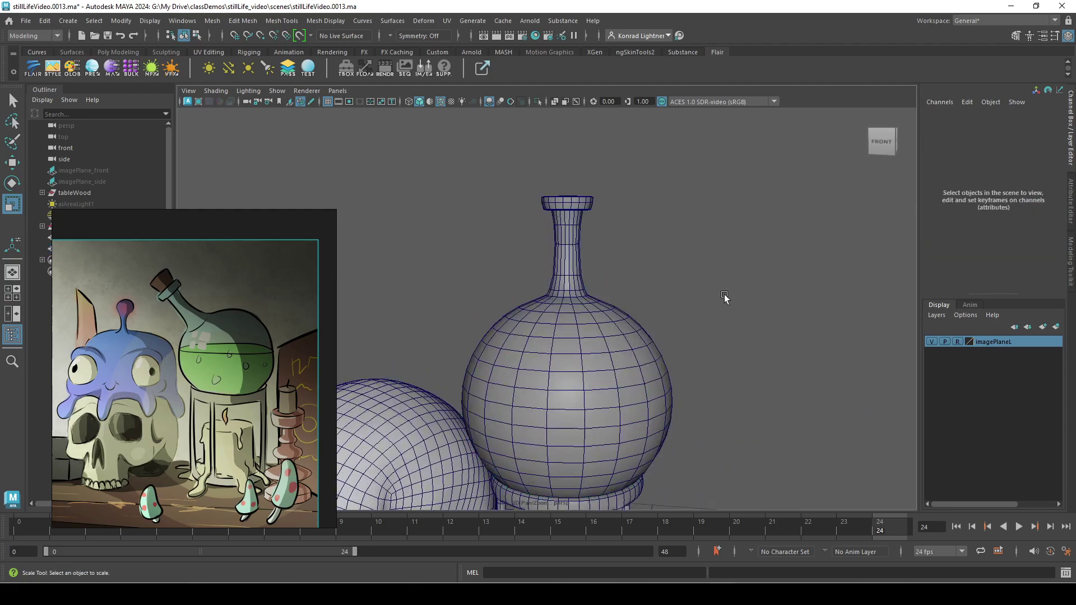
mouse_move(760, 350)
alt+mouse_down()
mouse_move(757, 411)
mouse_move(768, 375)
mouse_move(819, 363)
mouse_move(770, 363)
alt+mouse_up()
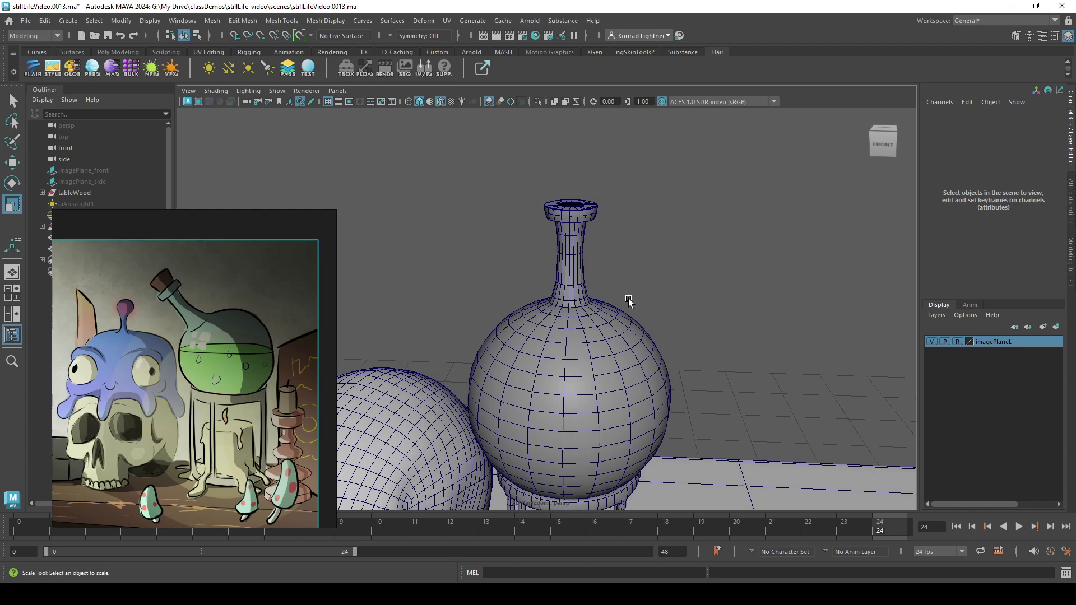
scroll(608, 249, up, 2)
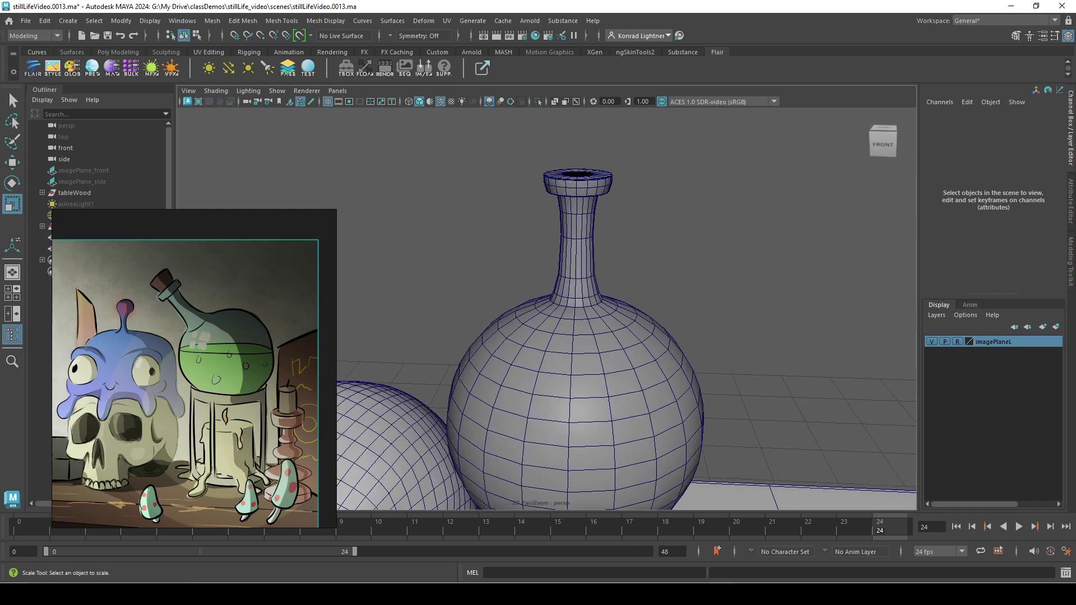